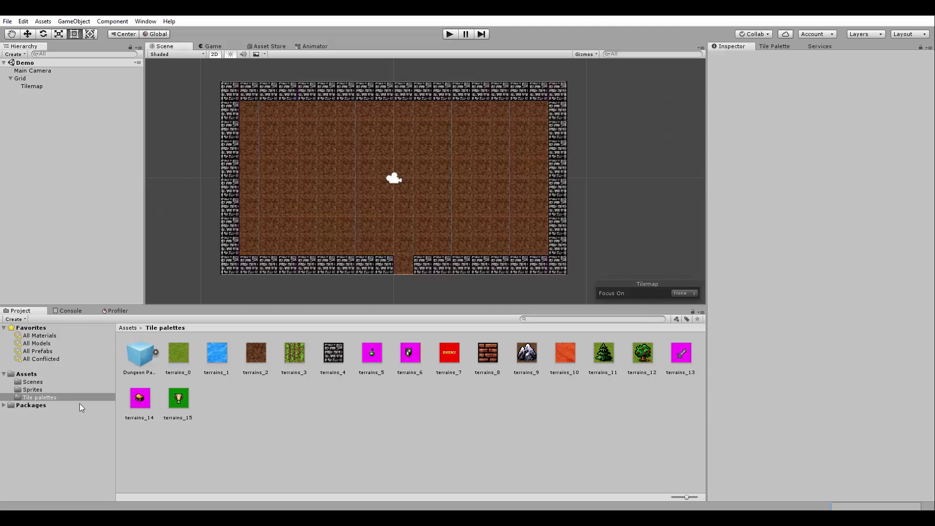
Slice the Sprites/player sheet into 30×30 frames at 30 pixels per unit and apply the import settings
click(36, 389)
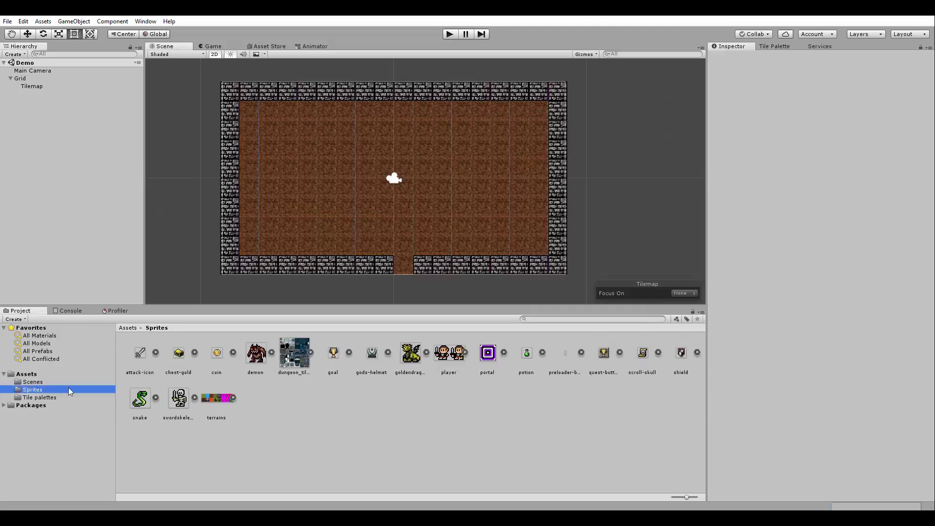
click(454, 361)
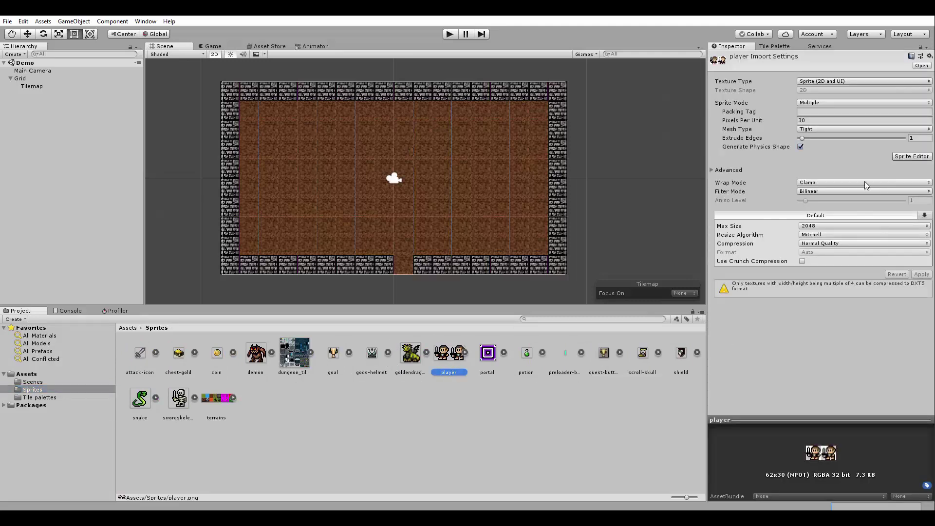
click(807, 122)
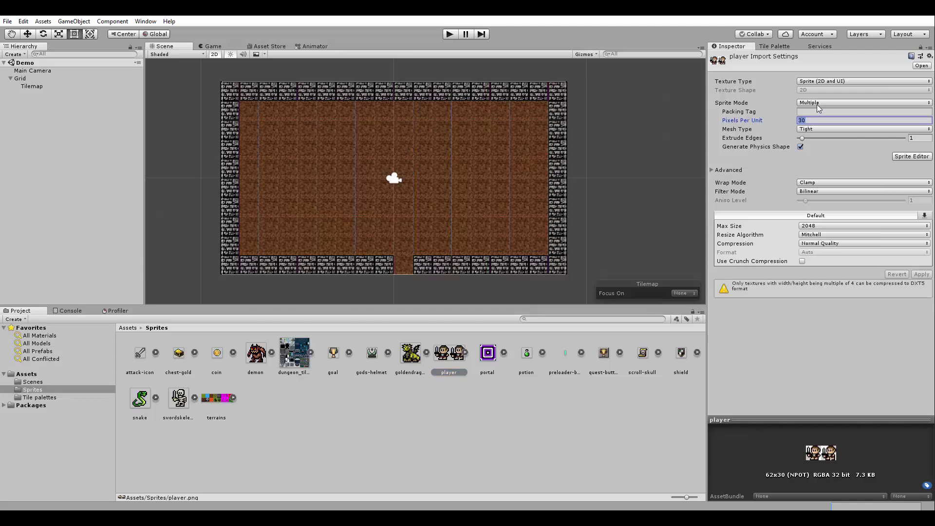
click(911, 156)
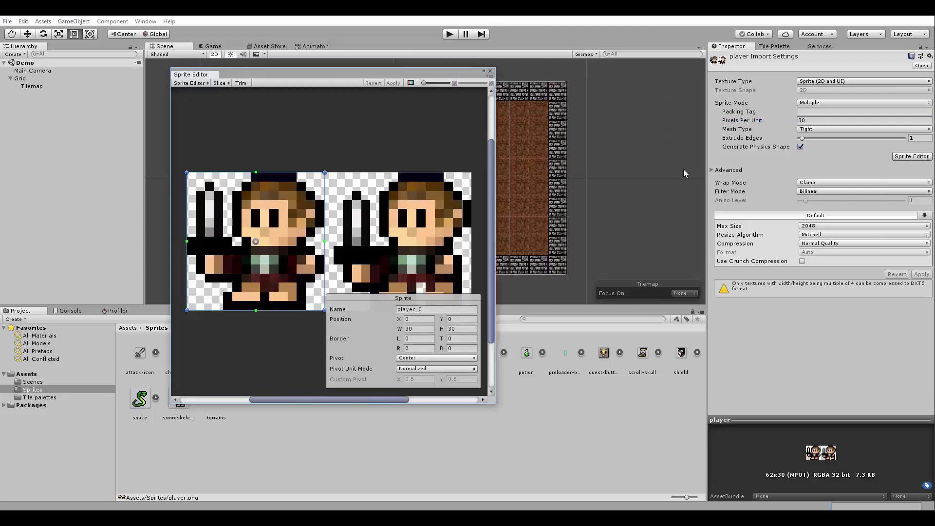
click(285, 215)
click(490, 71)
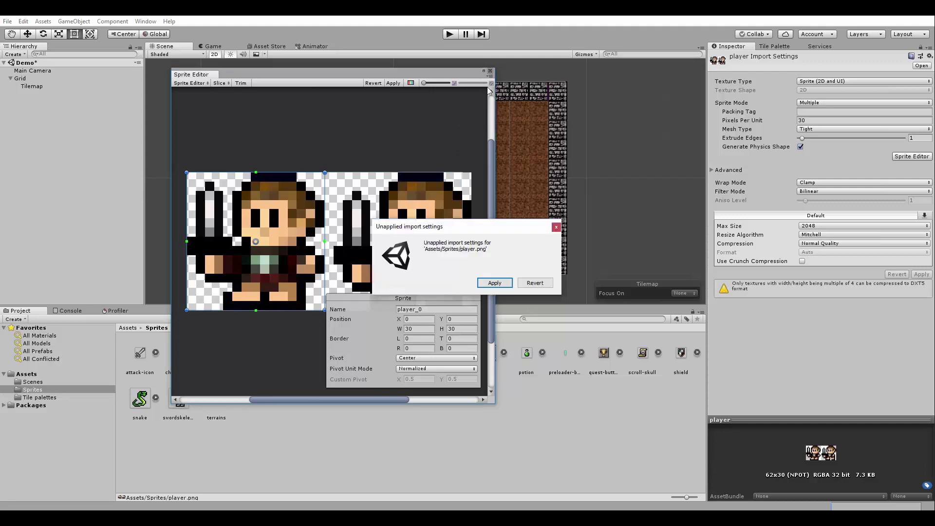
click(497, 281)
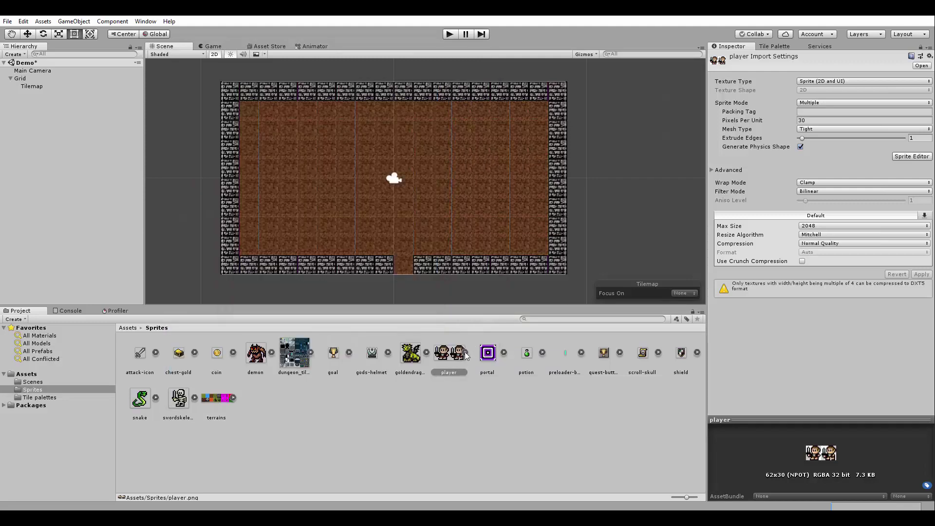
Place the player_0 sprite into the scene and name the object Player
click(466, 352)
drag(489, 359, 65, 238)
click(19, 96)
text(Player)
key(Return)
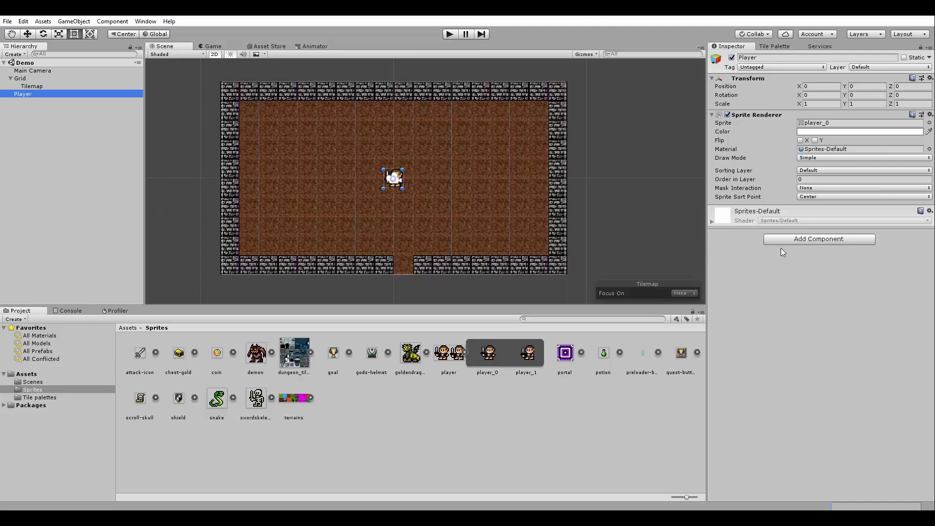
Add a Box Collider 2D and a Rigidbody 2D to the Player
click(792, 239)
text(box col)
key(Down)
key(Return)
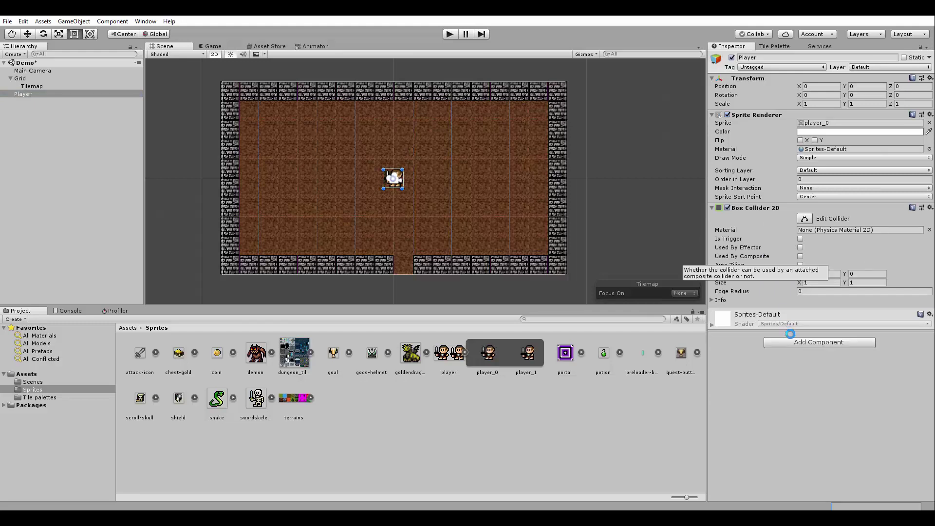
click(795, 344)
text(rigid)
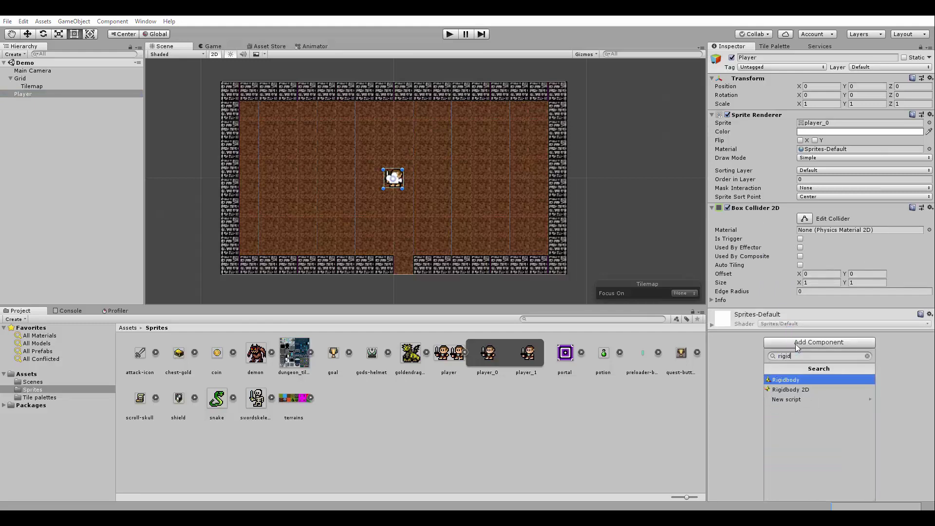
key(Down)
key(Return)
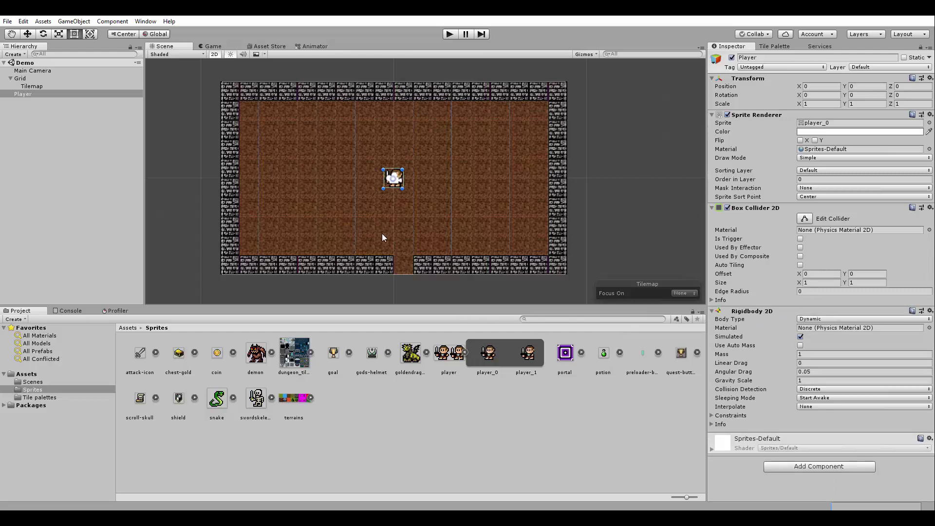
Freeze the Player's Z rotation in the Rigidbody 2D constraints and save the scene
click(727, 415)
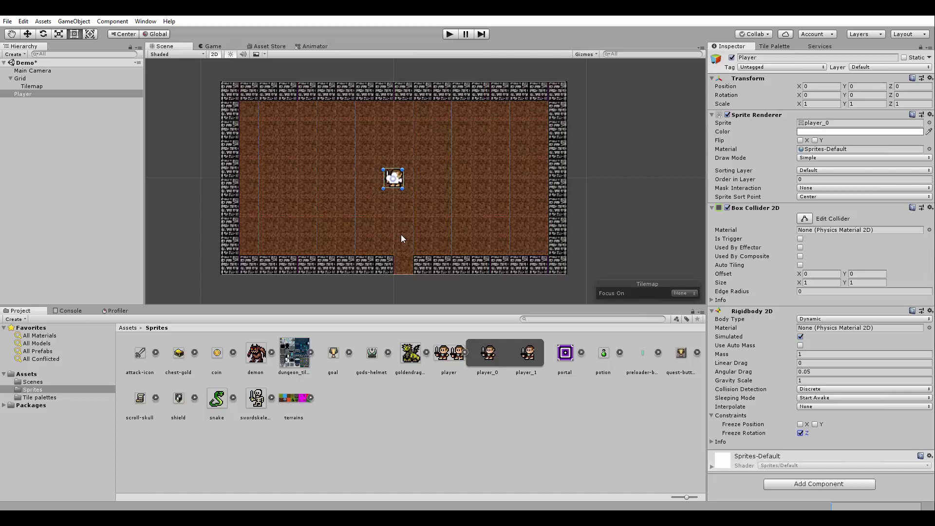
key(ctrl+s)
scroll(401, 198, up, 6)
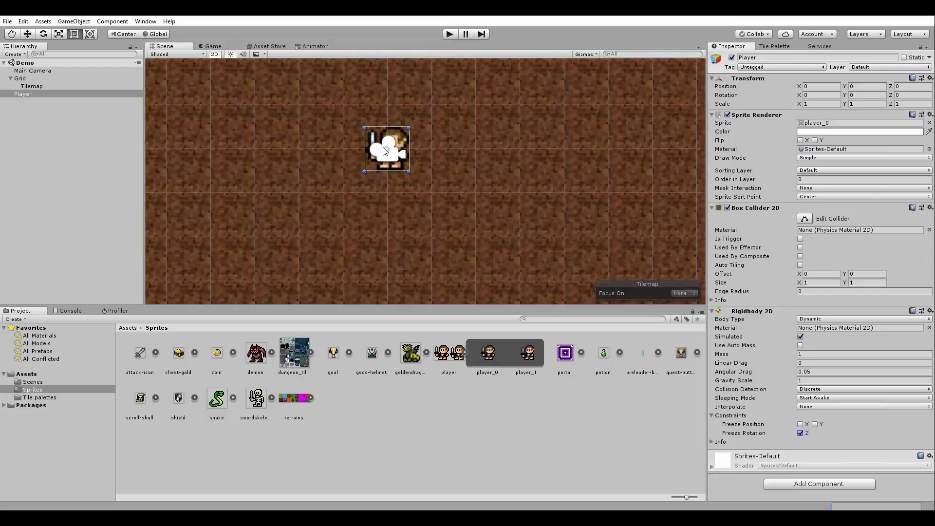
Set the Box Collider 2D size to 0.7 by 0.7 and save the scene
click(815, 283)
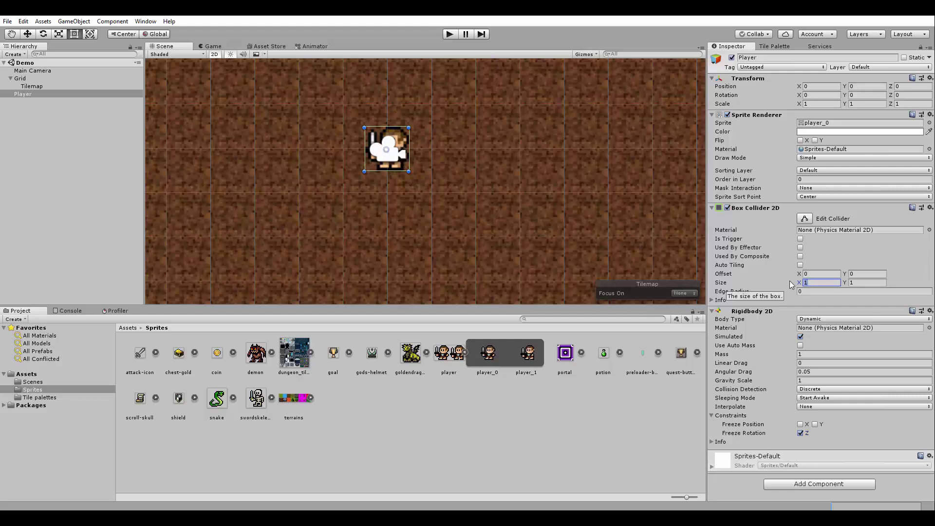
text(0.7)
key(Tab)
text(0.7)
key(ctrl+s)
scroll(431, 229, down, 3)
scroll(430, 238, down, 2)
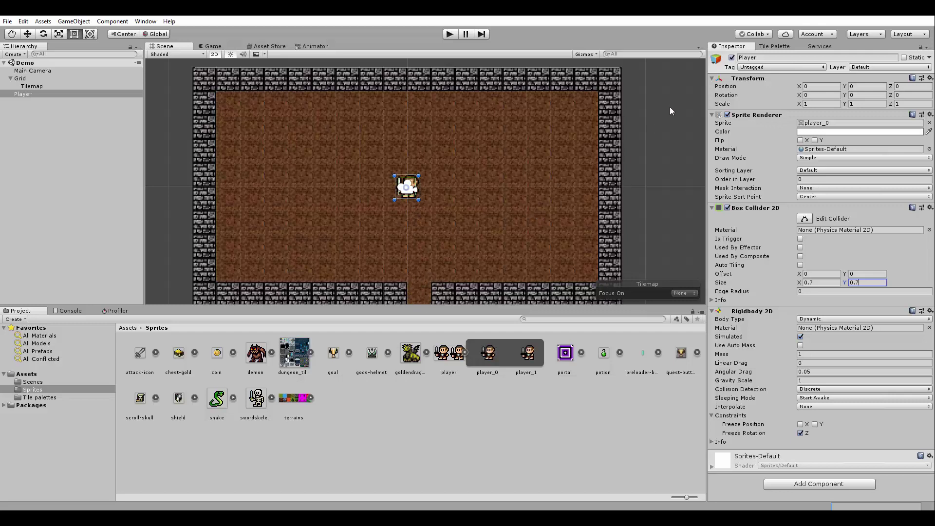
Tag the Player object as Player and save the scene
click(762, 68)
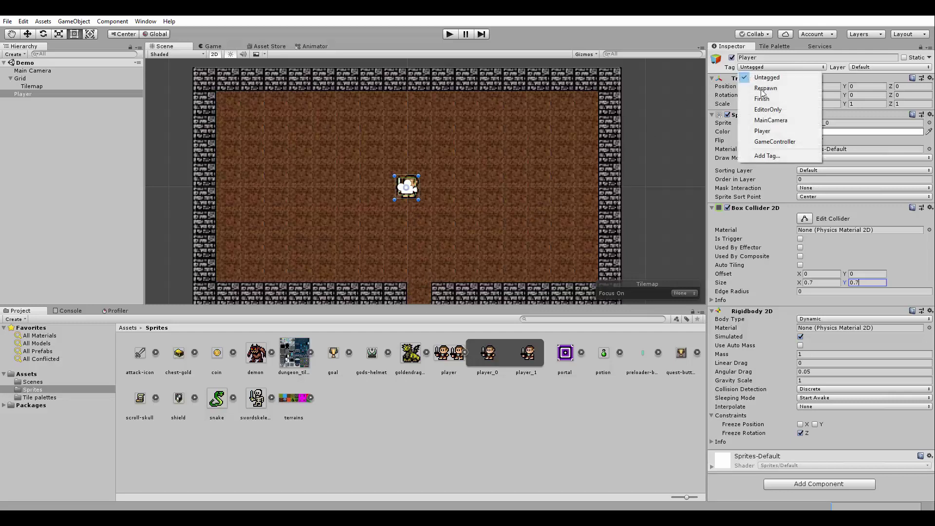
click(763, 131)
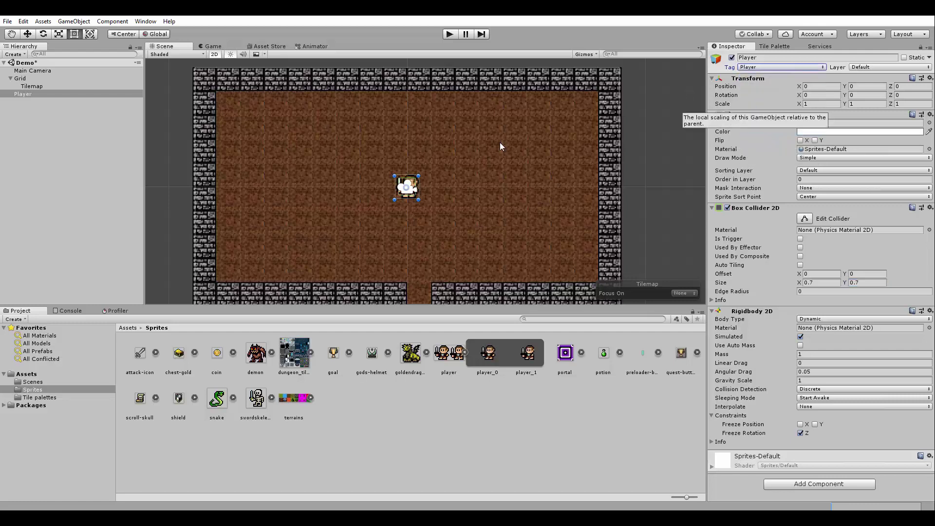
key(ctrl+s)
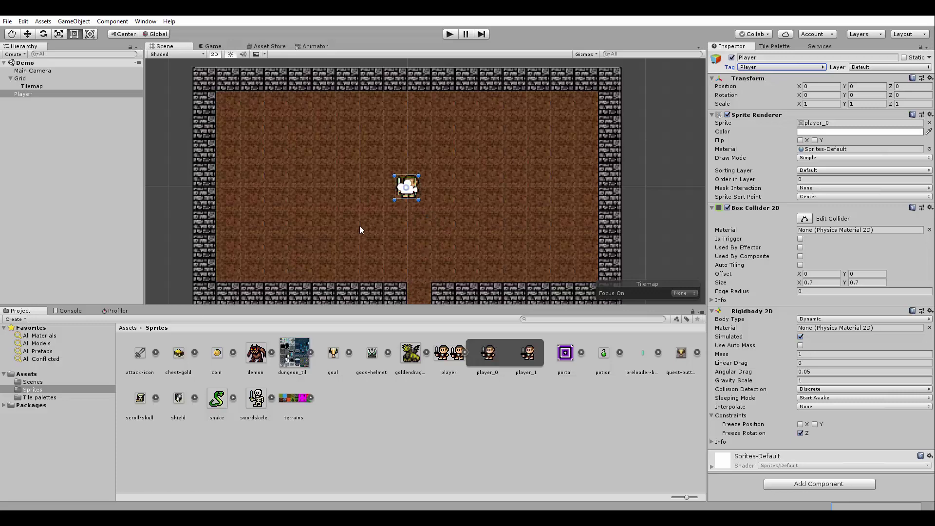
Create a new folder named Prefabs in Assets
click(26, 373)
right_click(263, 392)
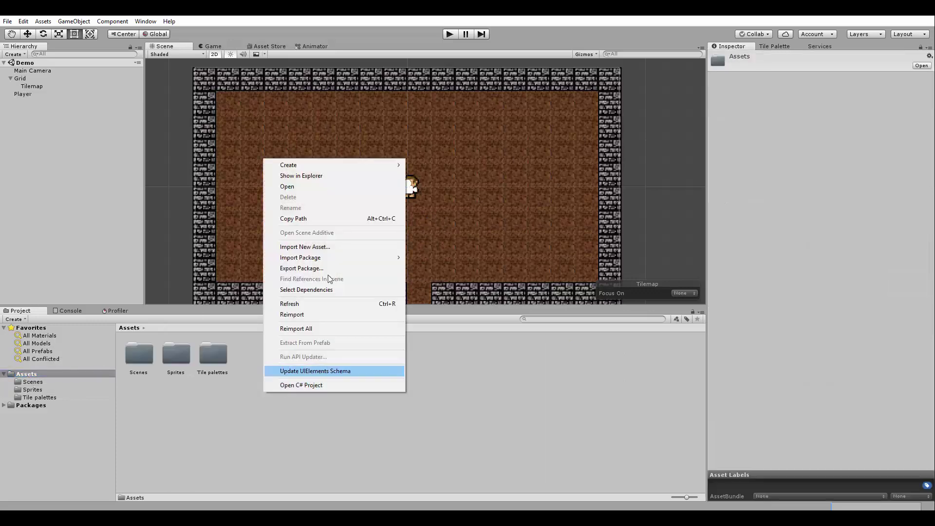
mouse_move(319, 170)
click(427, 163)
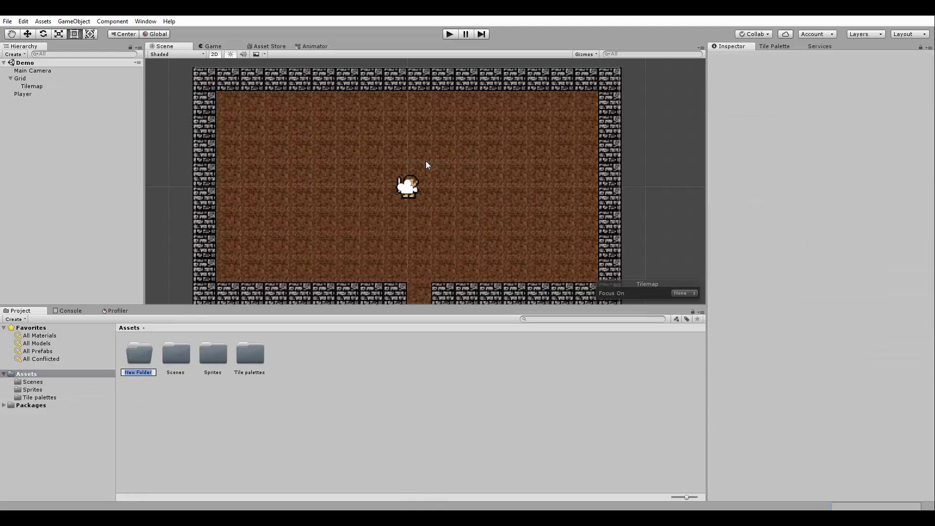
text(Prefabs)
key(Return)
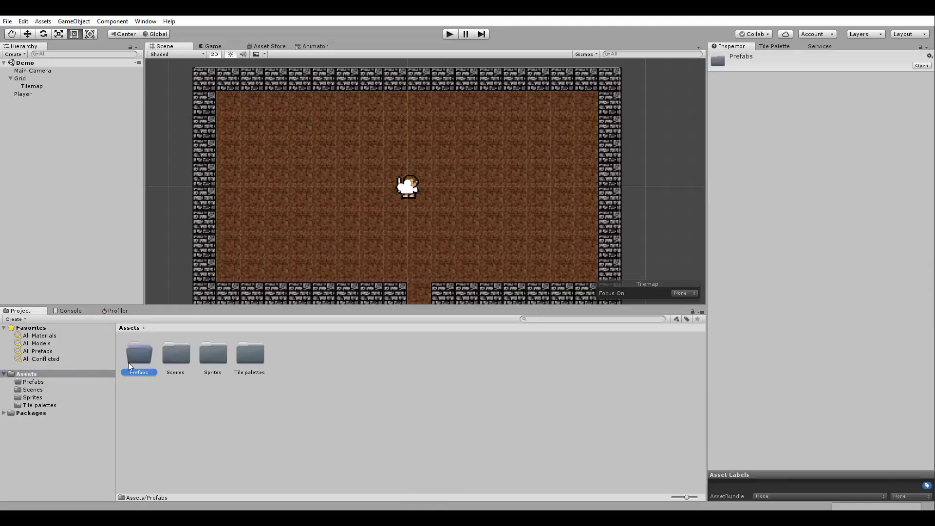
Save Player as a prefab in Prefabs and nudge the instance to 0.04, 0.04
double_click(129, 365)
drag(25, 93, 169, 389)
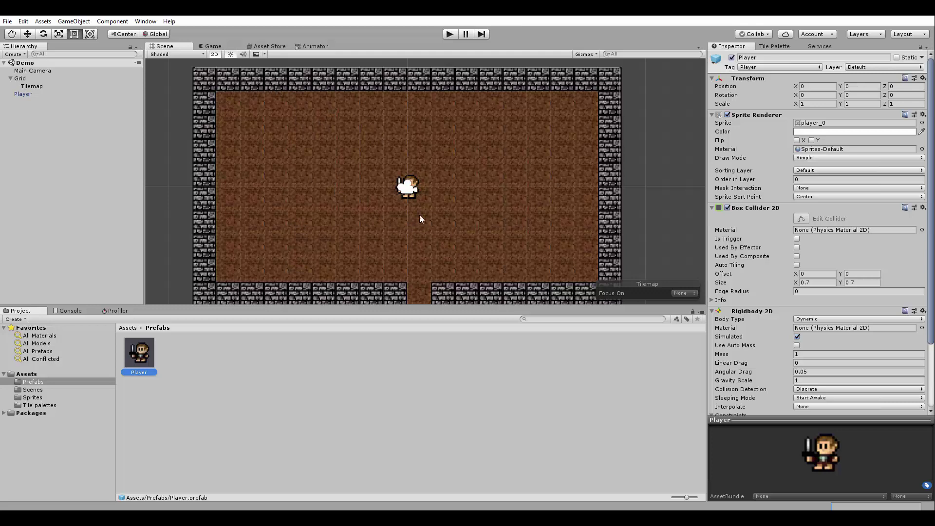
click(62, 94)
mouse_move(410, 195)
mouse_down()
mouse_move(415, 274)
mouse_move(408, 189)
mouse_up()
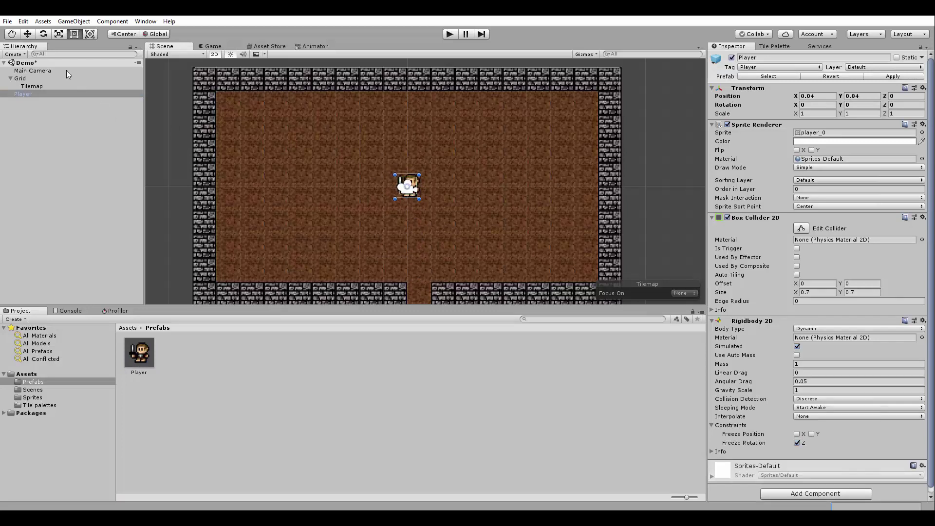
Change the Physics 2D gravity Y value from -9.81 to 0 in the project settings
click(23, 21)
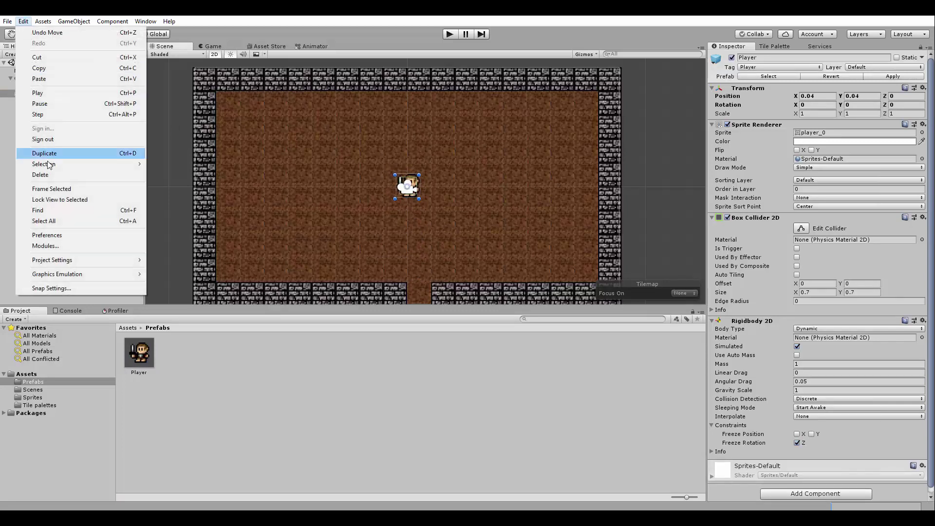
mouse_move(63, 263)
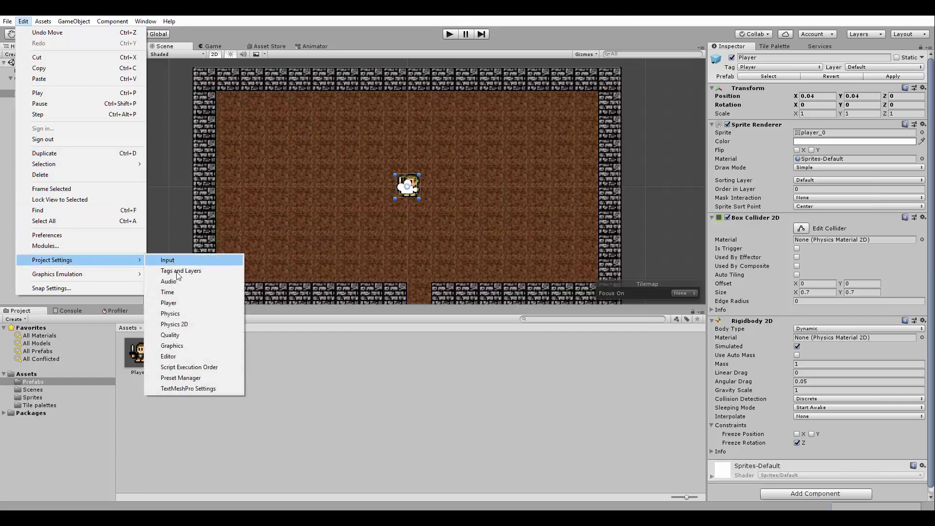
click(186, 324)
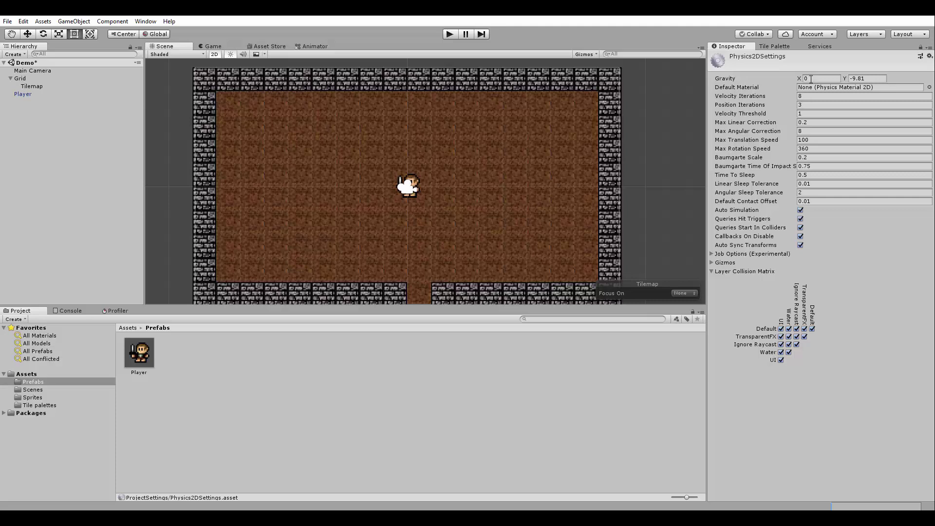
click(876, 79)
text(0)
click(25, 95)
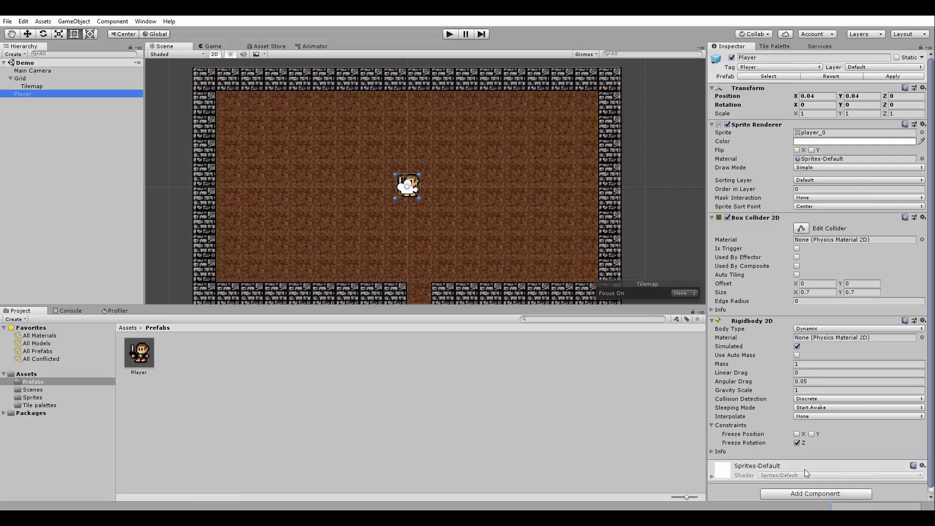
Create a new folder named Scripts in Assets
click(28, 374)
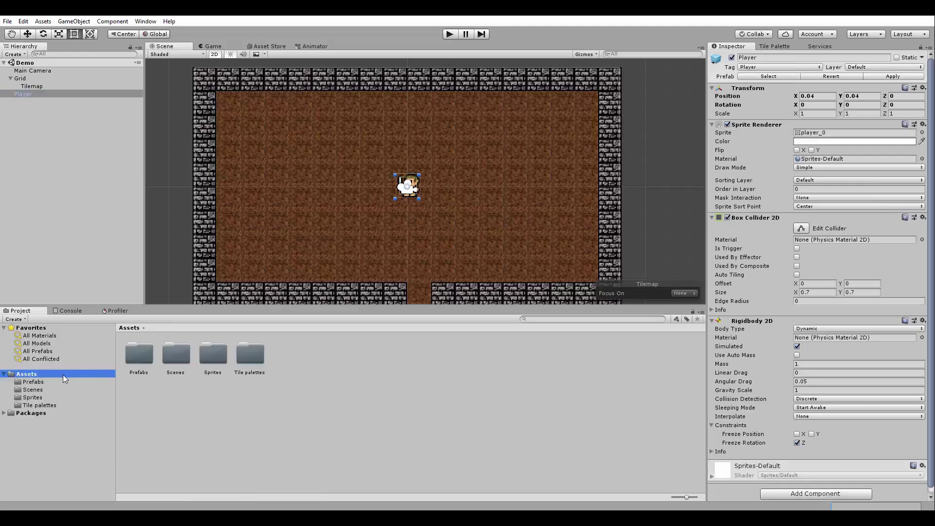
right_click(195, 400)
mouse_move(279, 170)
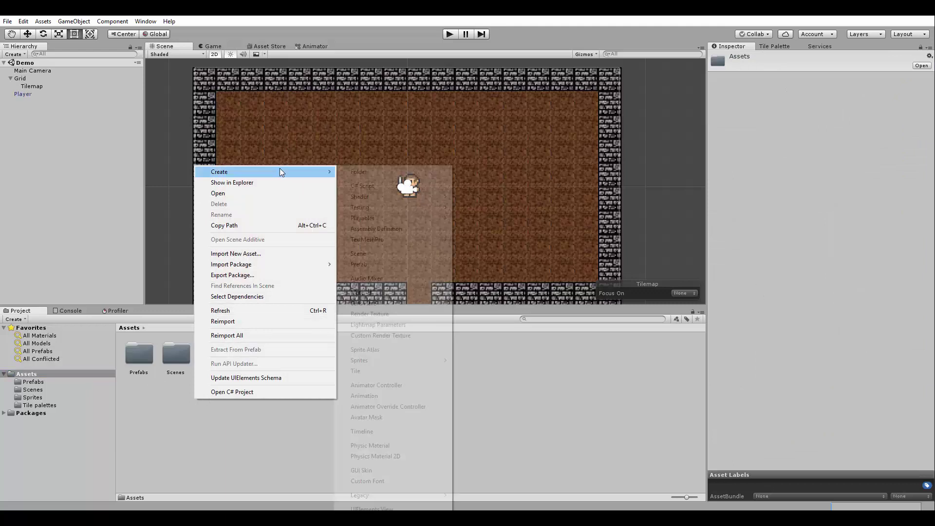
click(357, 172)
text(Scripts)
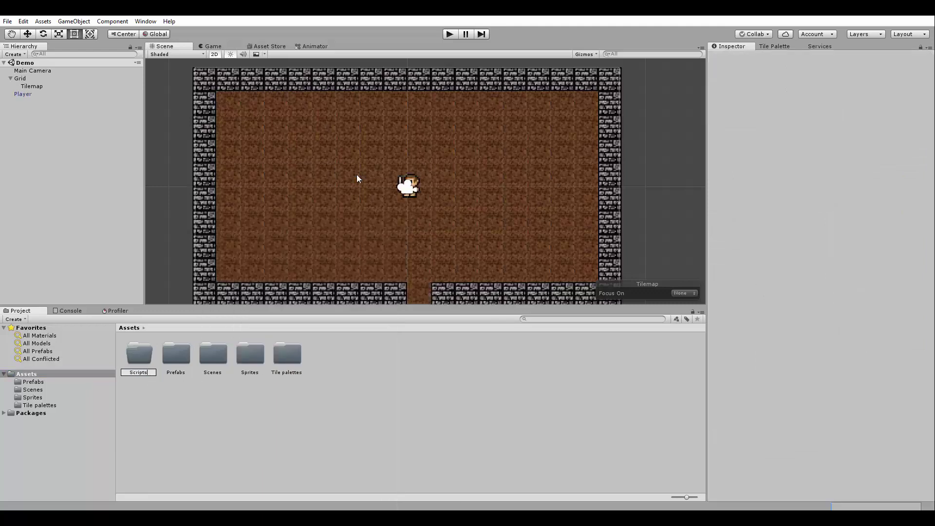
key(Return)
key(Return)
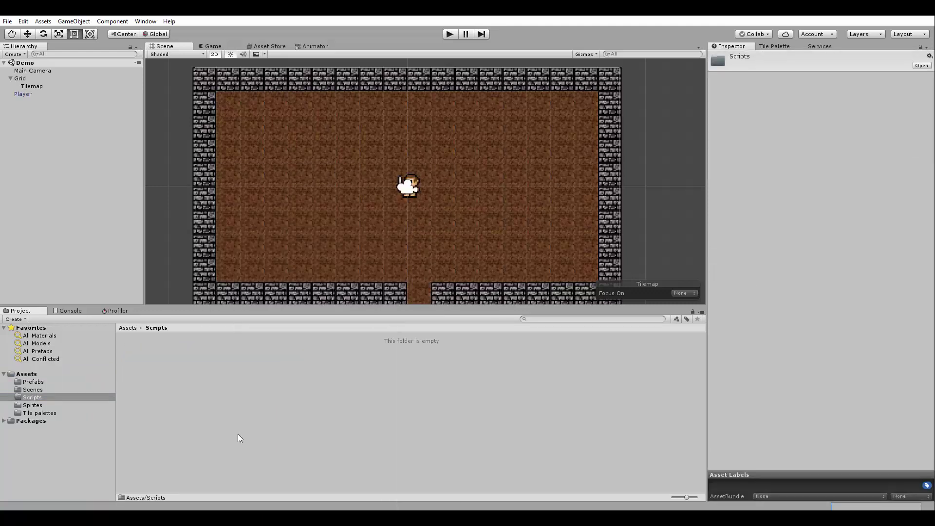
Create a C# script named PlayerMovement inside Scripts
right_click(222, 406)
mouse_move(290, 180)
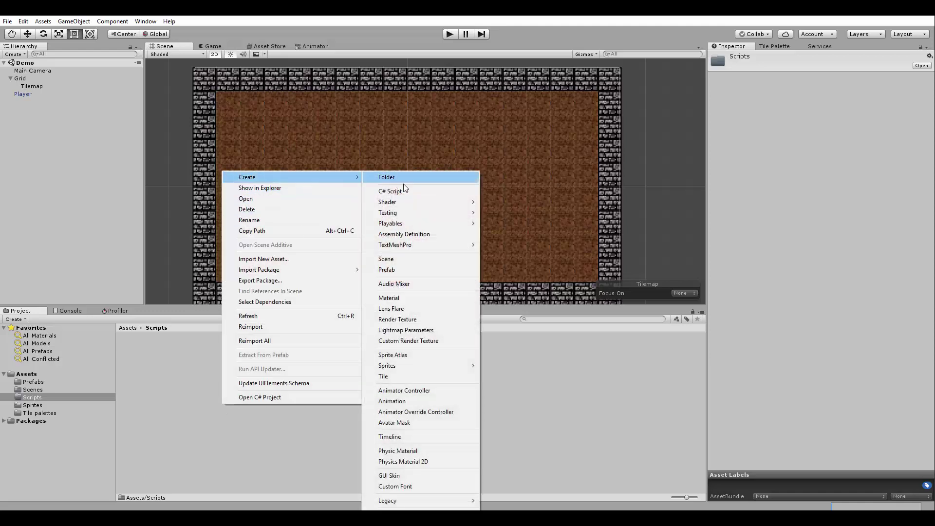
click(403, 190)
text(Player)
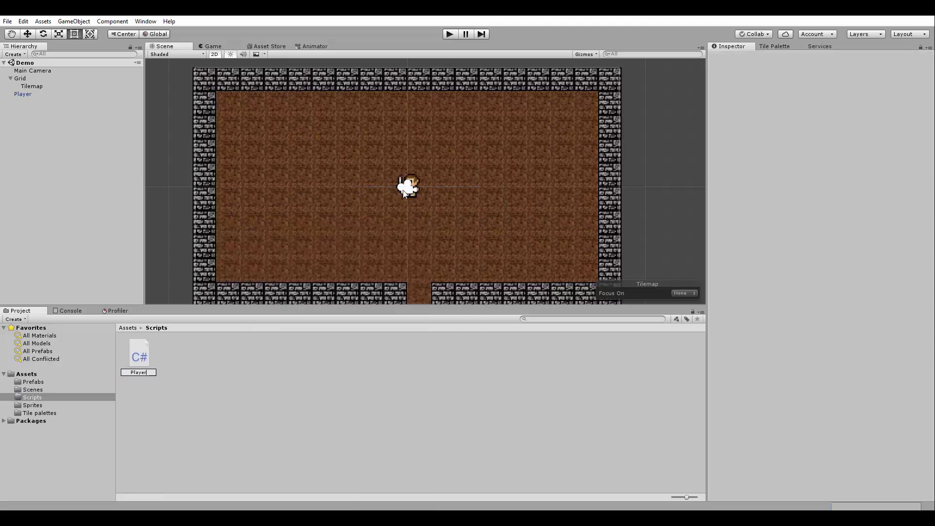
text(Movement)
key(Return)
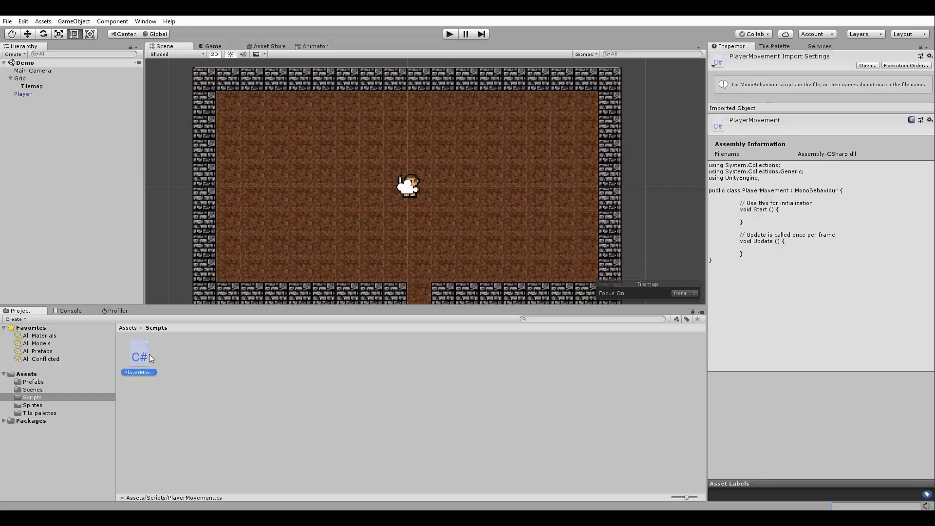
Add a [SerializeField] private float speed; field to PlayerMovement and save
double_click(150, 354)
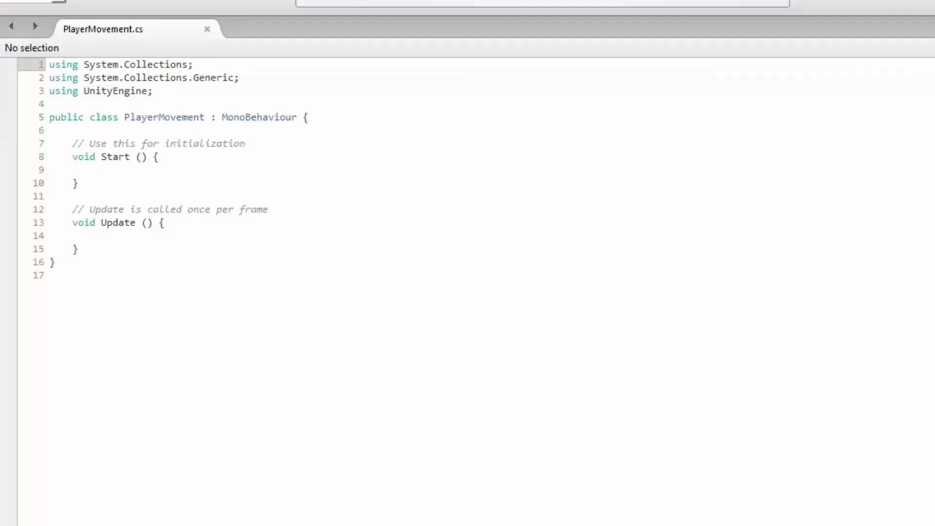
click(315, 116)
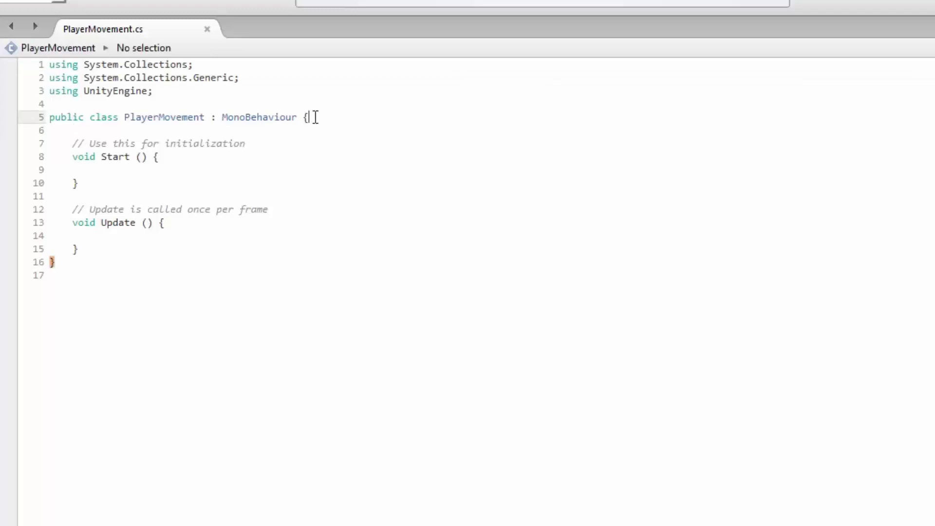
key(Return)
key(Return)
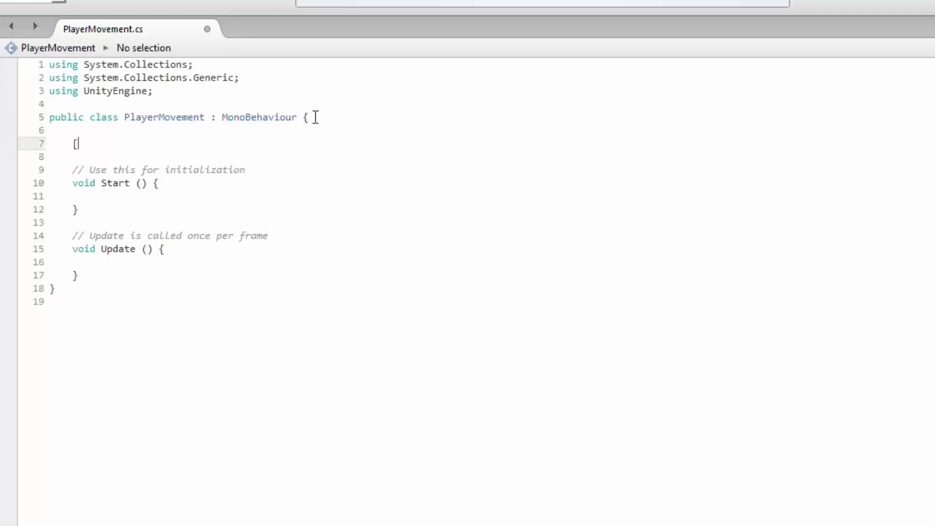
text(SerializeField])
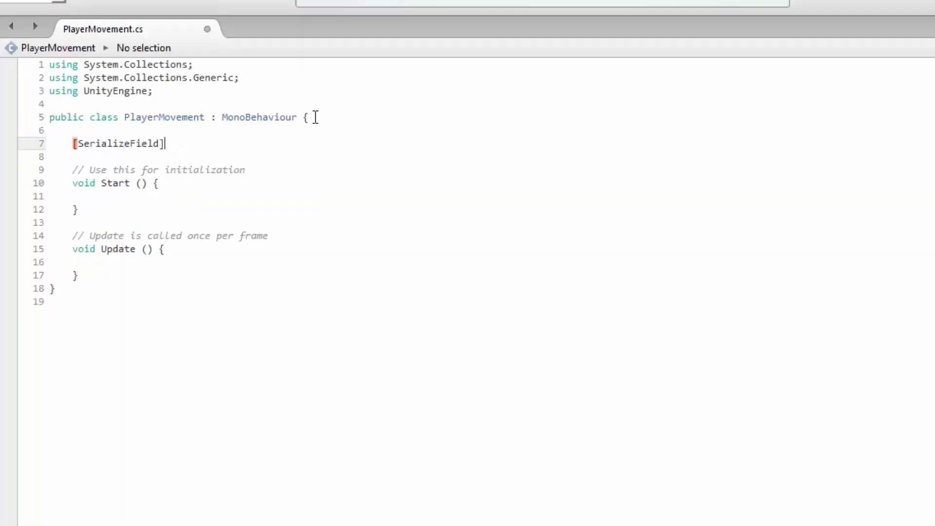
key(Return)
text(private floa)
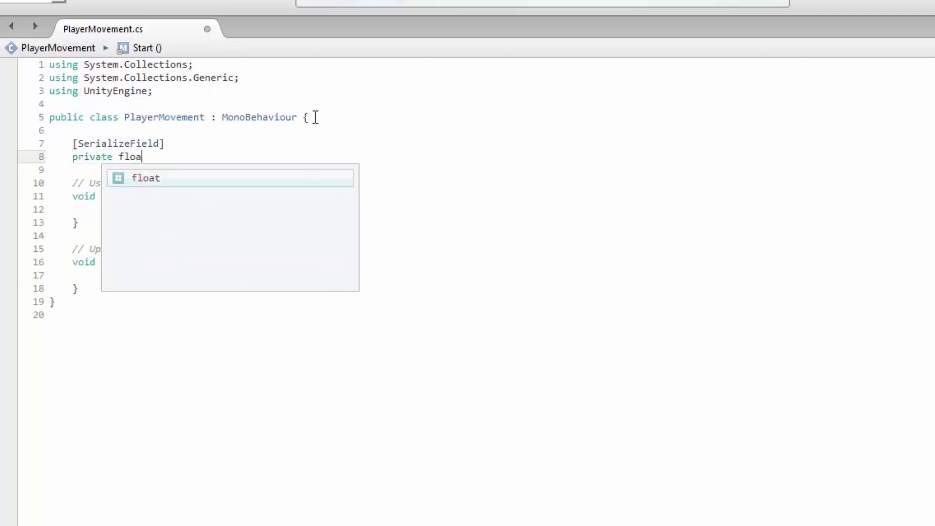
text(t speed;)
key(ctrl+s)
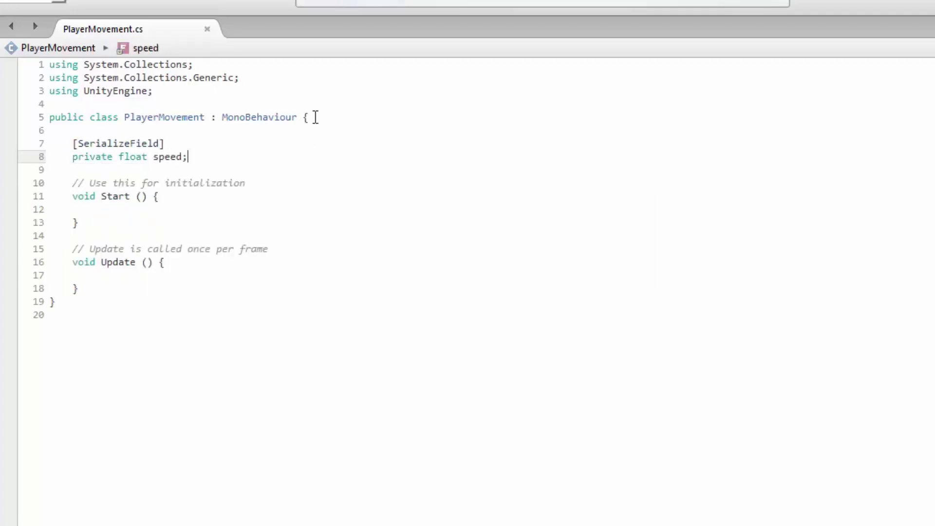
Rename Update to FixedUpdate and delete the unused Start method
click(135, 219)
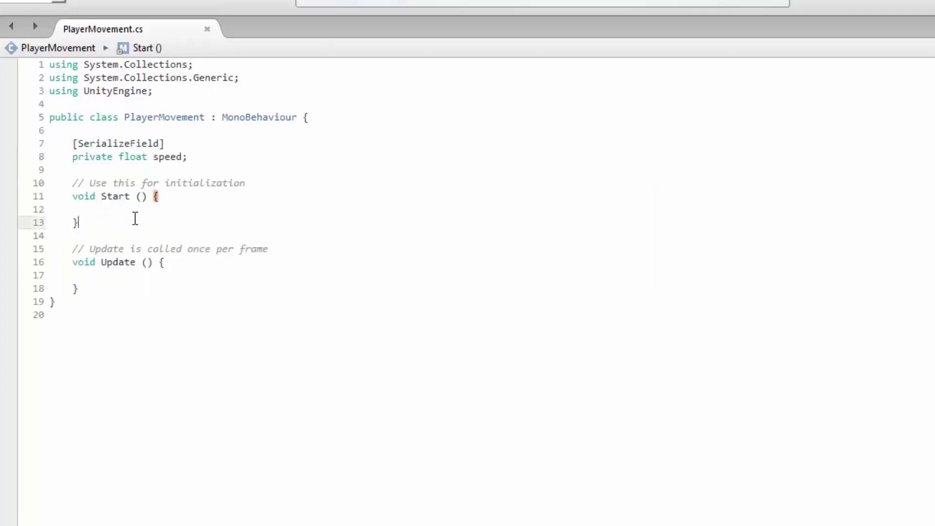
double_click(119, 262)
text(FixedUpdate)
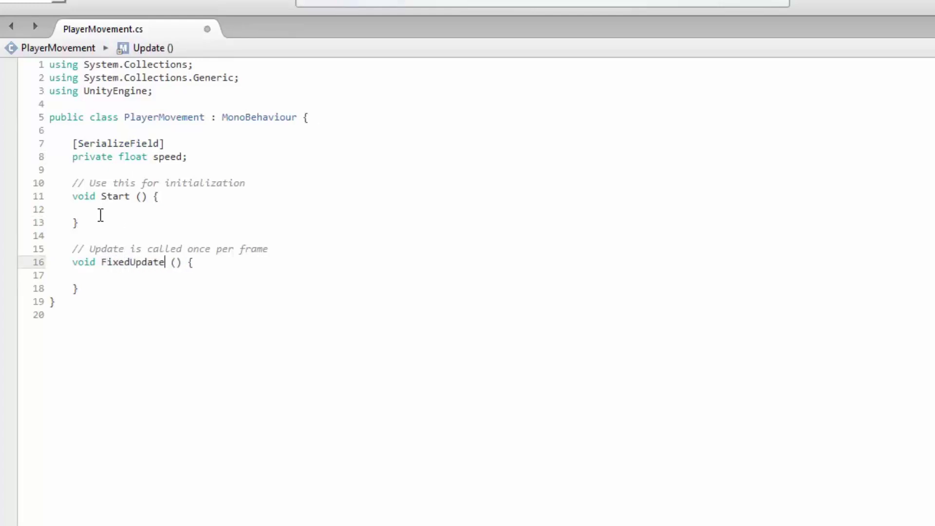
drag(94, 224, 35, 175)
key(BackSpace)
key(BackSpace)
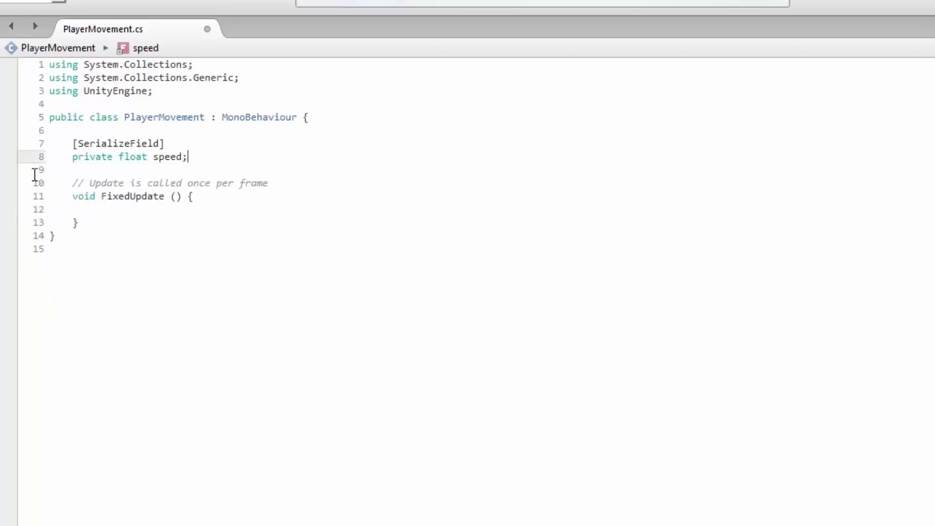
click(119, 227)
click(121, 211)
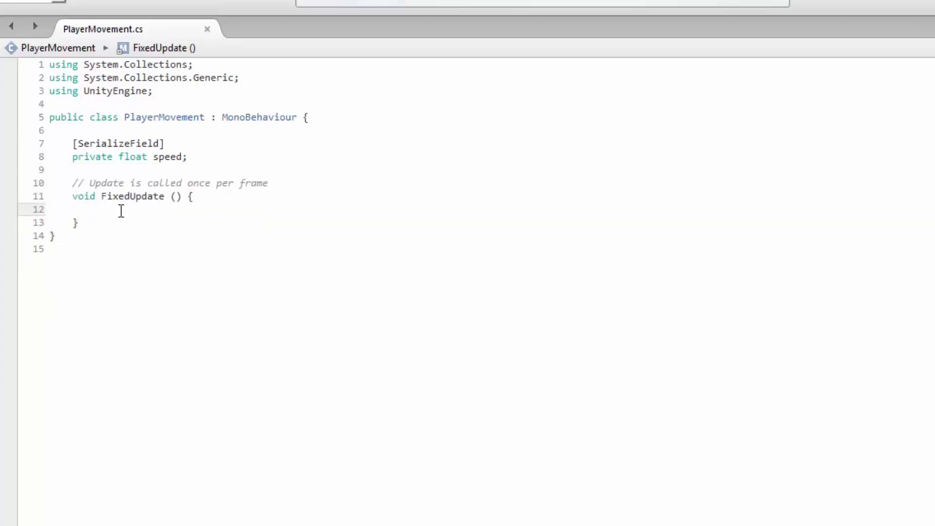
Write float horizontal = Input.GetAxis("Horizontal"); in FixedUpdate and duplicate that line
text(float horizontal = Input.GetA)
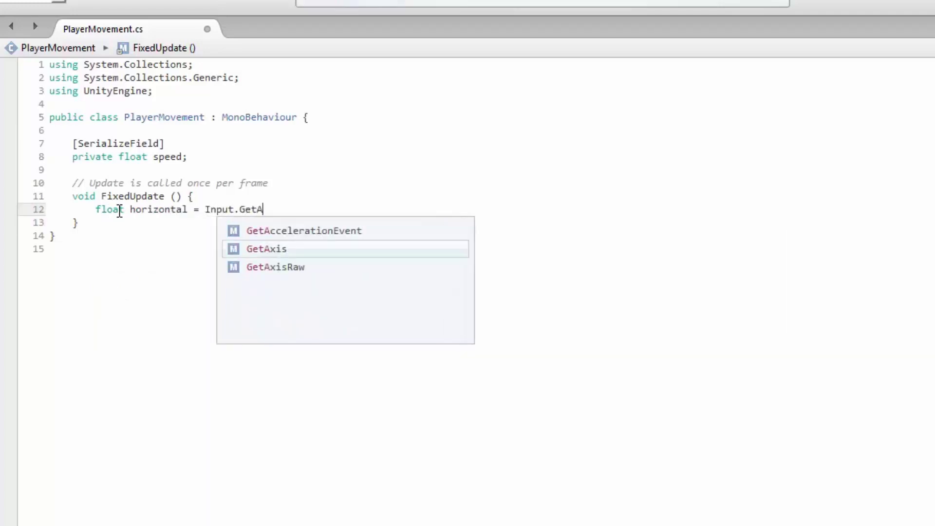
text(xis())
text(;)
text("Horizontal")
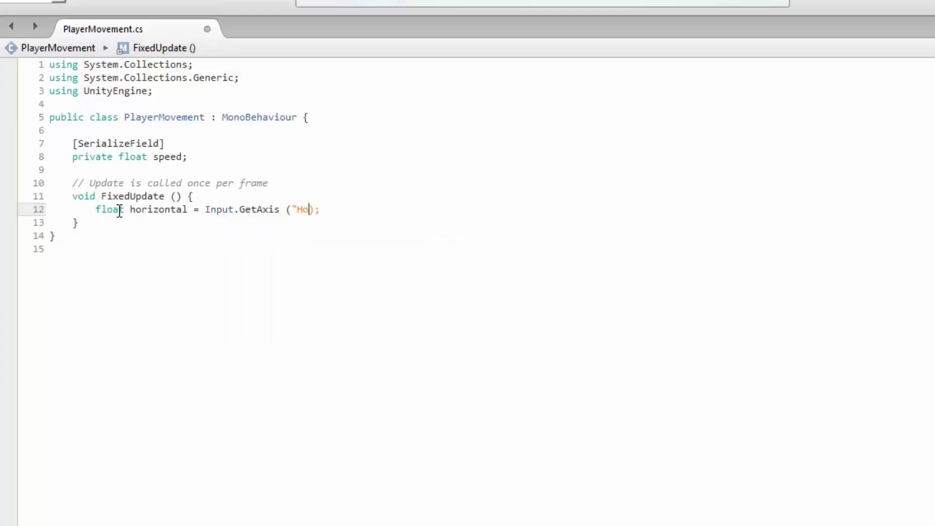
key(End)
key(shift+Home)
key(ctrl+c)
key(End)
key(Return)
key(ctrl+v)
Change the duplicate line to float vertical = Input.GetAxis("Vertical");
key(Left)
key(Left)
key(Left)
key(Left)
key(Right)
key(Right)
key(Right)
key(shift+Left)
key(shift+Left)
key(shift+Left)
key(shift+Left)
key(shift+Left)
key(shift+Left)
key(shift+Left)
key(shift+Left)
text(Vertical)
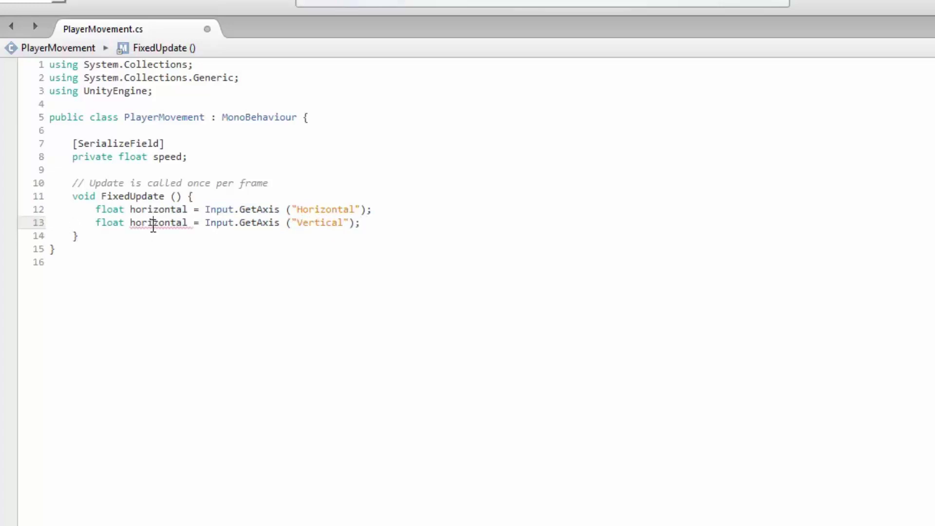
double_click(152, 222)
text(vertical)
key(End)
key(Return)
key(Return)
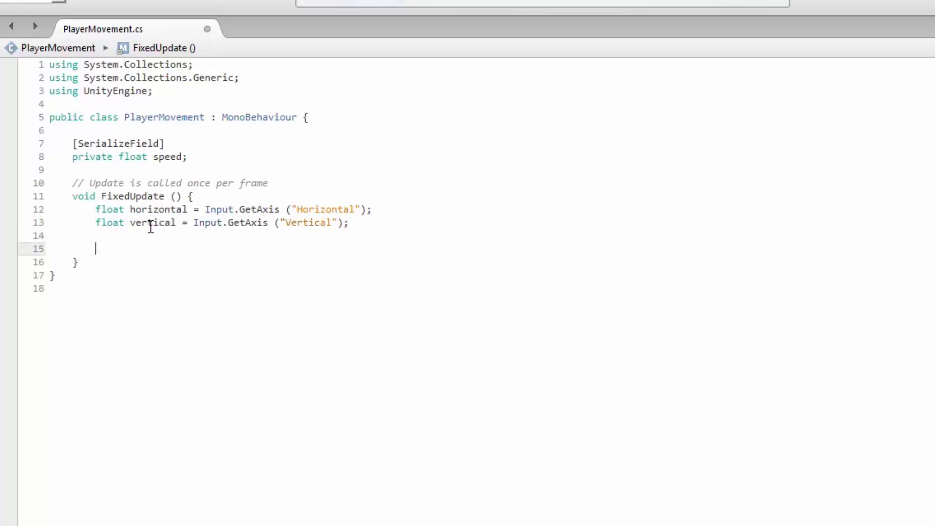
Write GetComponent<Rigidbody2D>().velocity = new Vector2(horizontal * speed, vertical * speed); on line 15
text(GetComponent<Ri)
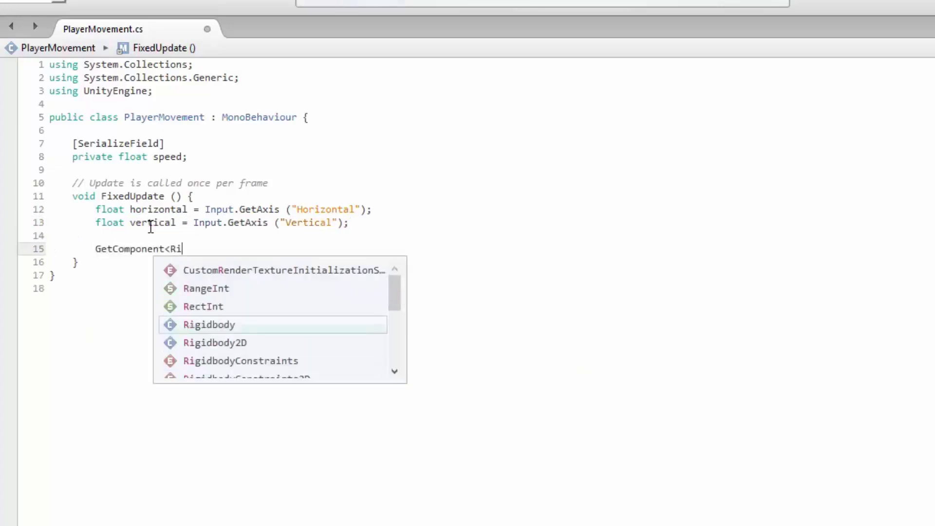
text(gid)
key(Escape)
text(body2D>)
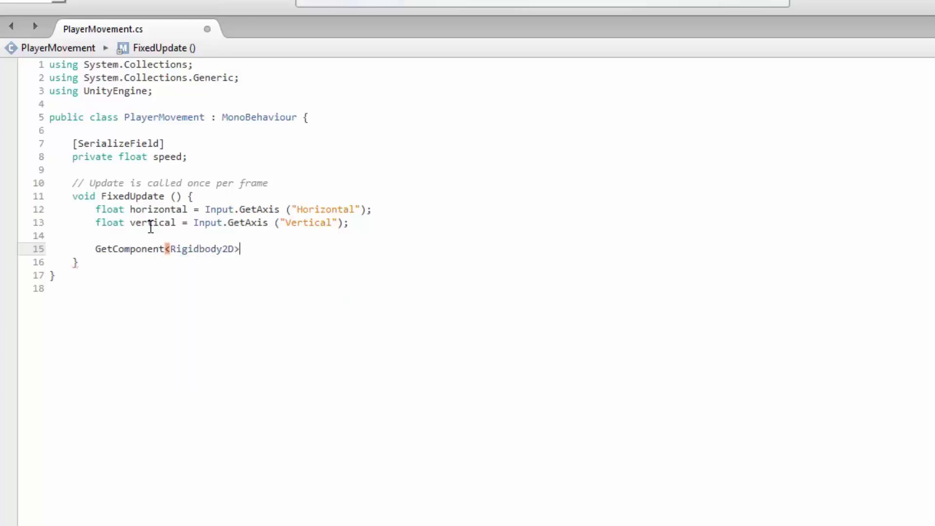
text(().velo)
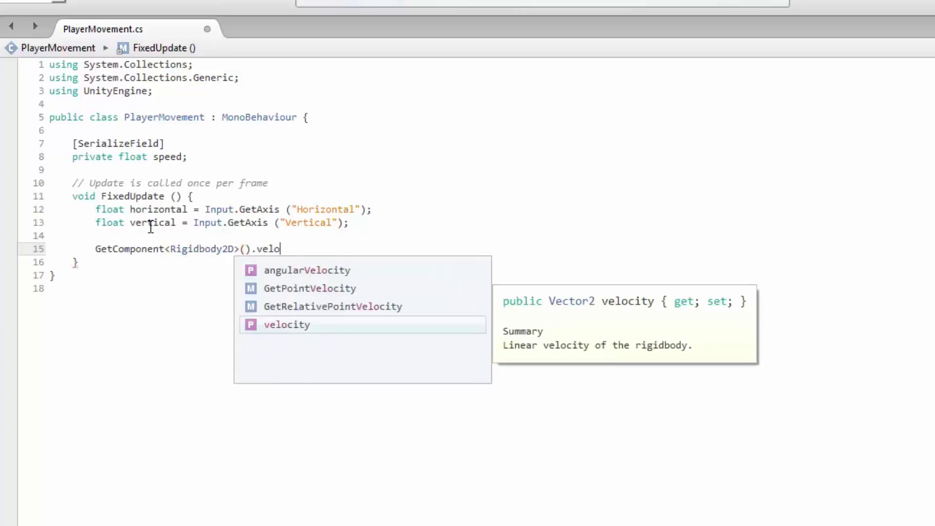
key(Return)
text(= new)
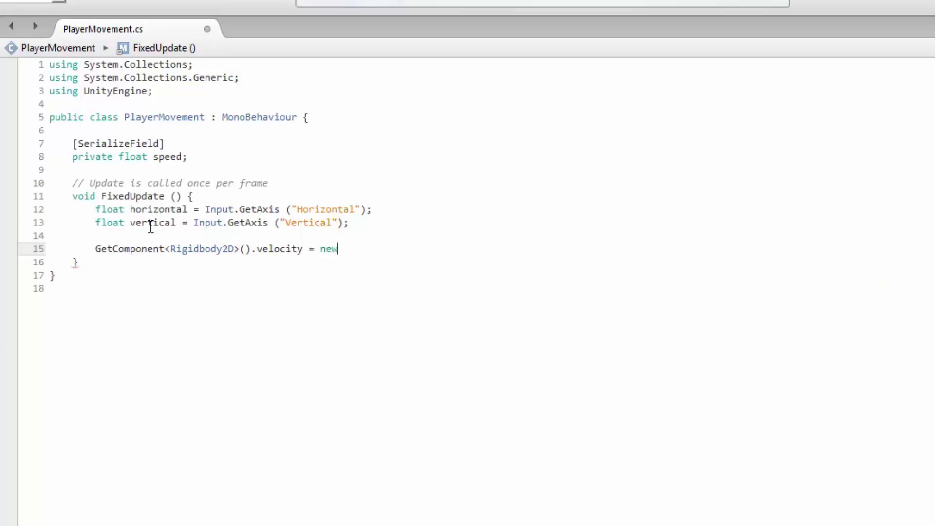
text( Vecto)
key(BackSpace)
text(tor2();horizontal * s)
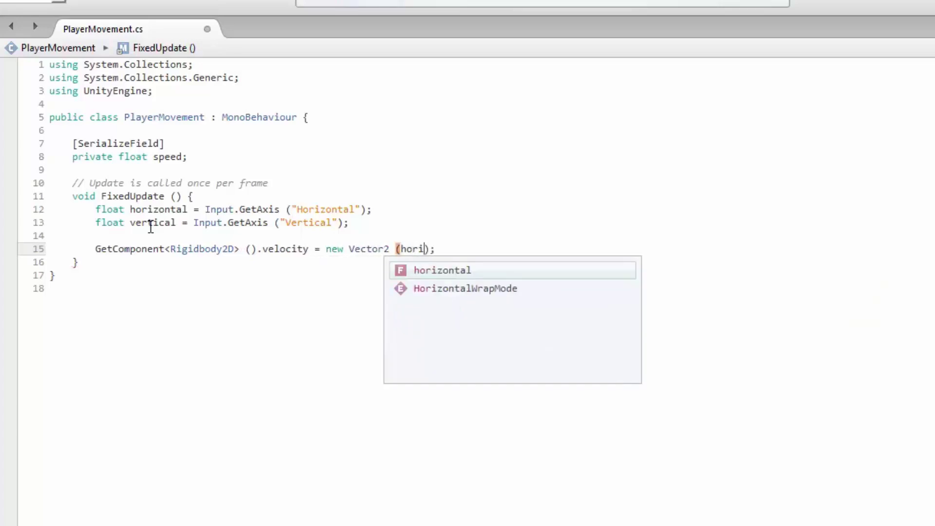
text(peed,)
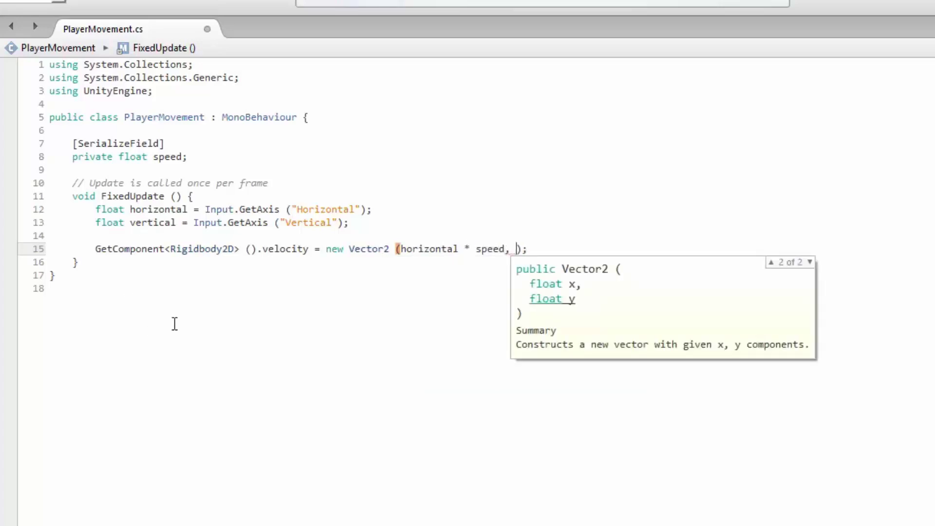
double_click(438, 249)
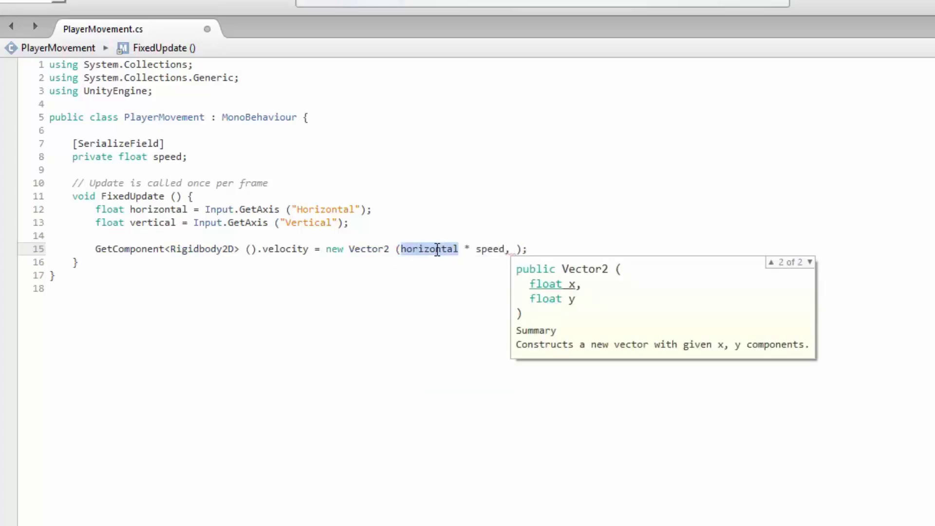
double_click(154, 211)
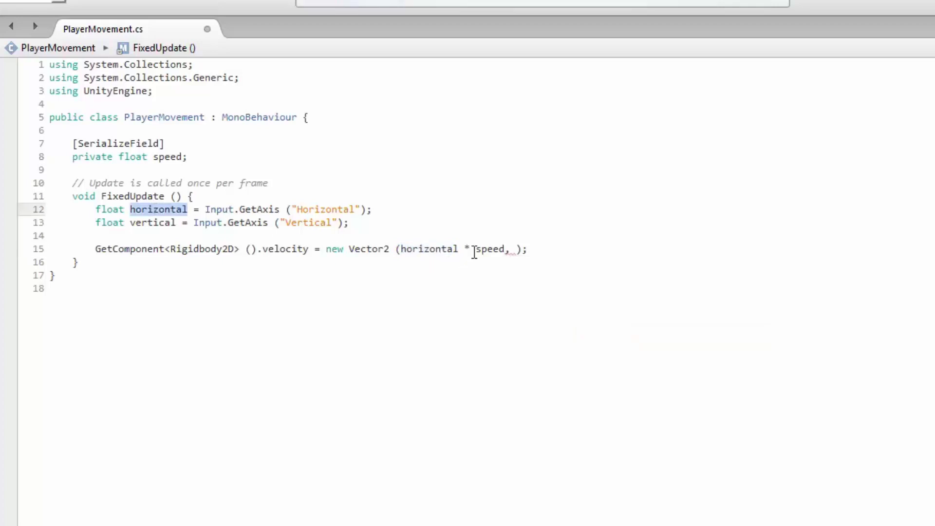
click(509, 249)
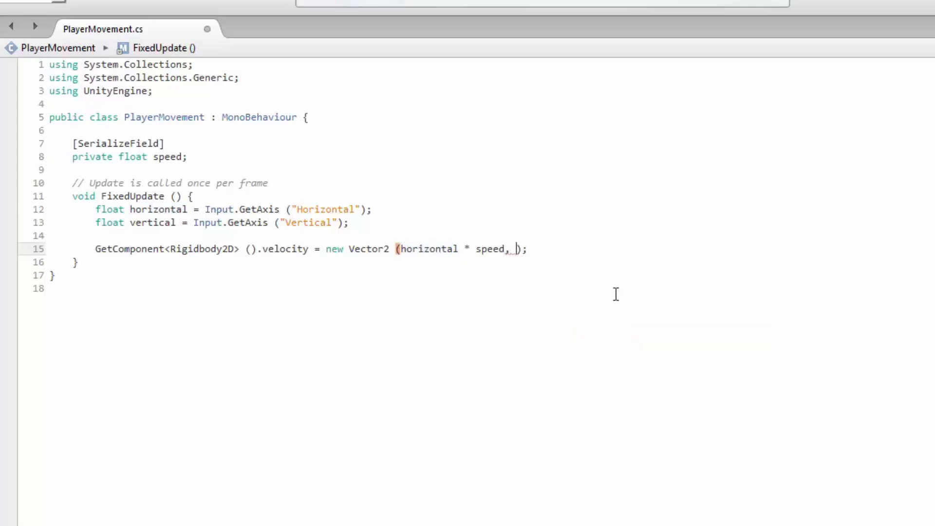
text(vertical * speed)
key(Escape)
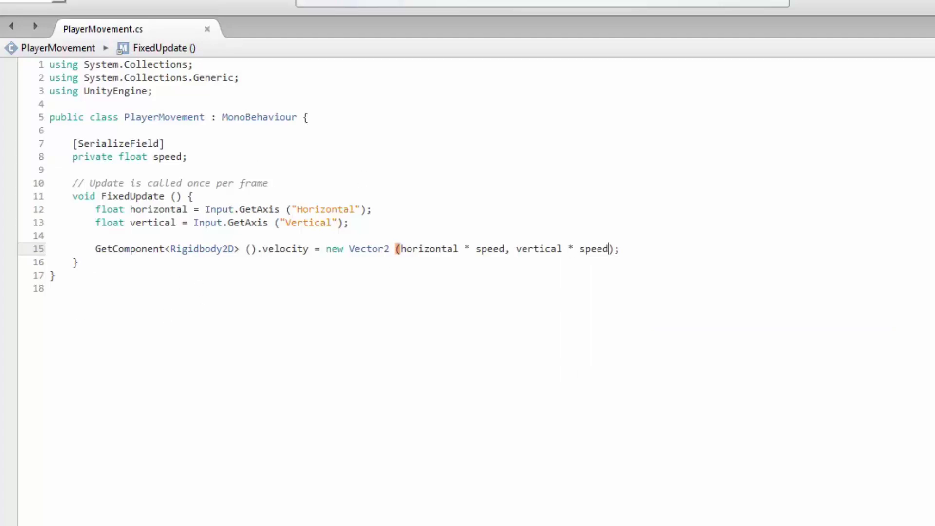
Back in Unity, select the Player object and browse the Add Component search
key(alt+Tab)
click(28, 94)
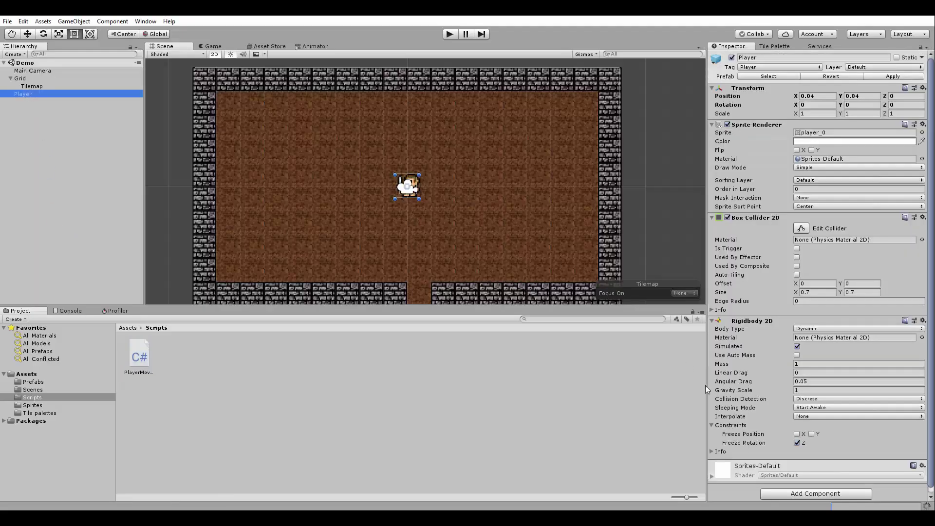
scroll(773, 455, down, 1)
click(808, 489)
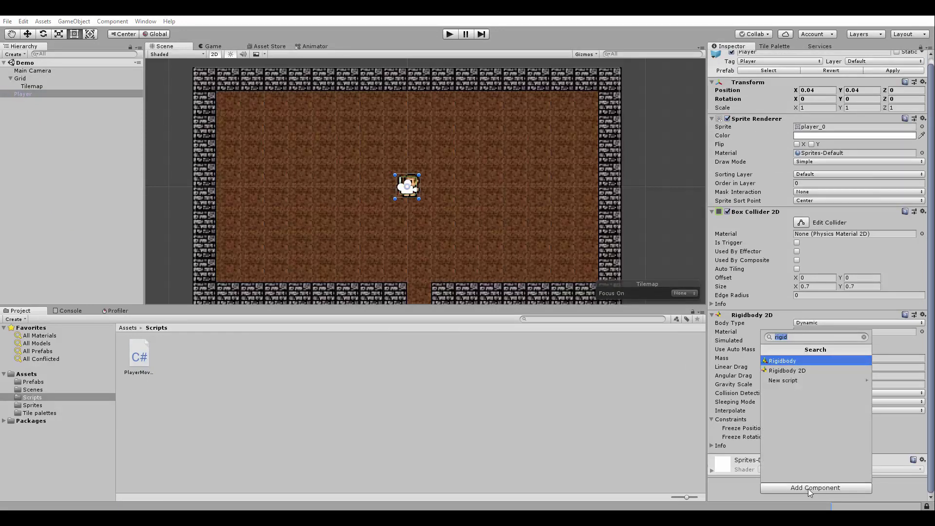
click(785, 329)
click(798, 437)
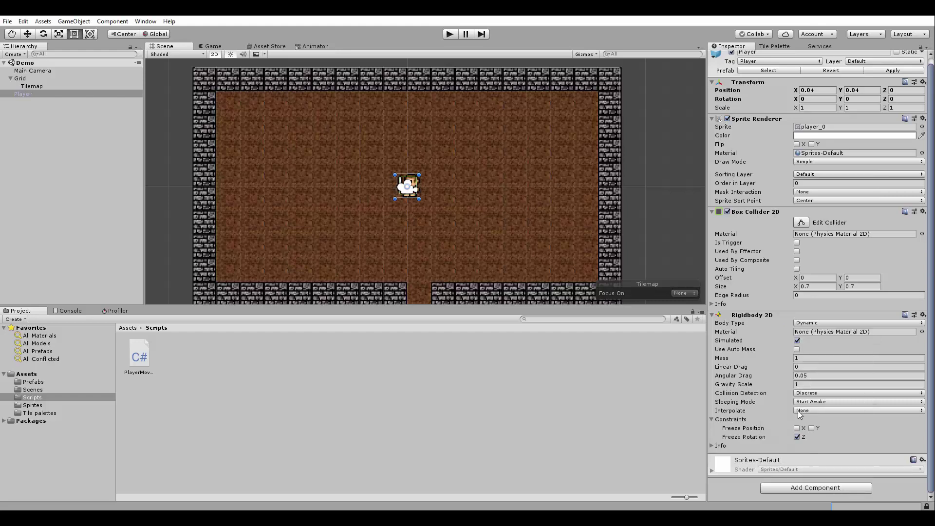
key(e)
key(r)
Add the Player Movement component with Speed 5 and save the scene
click(801, 489)
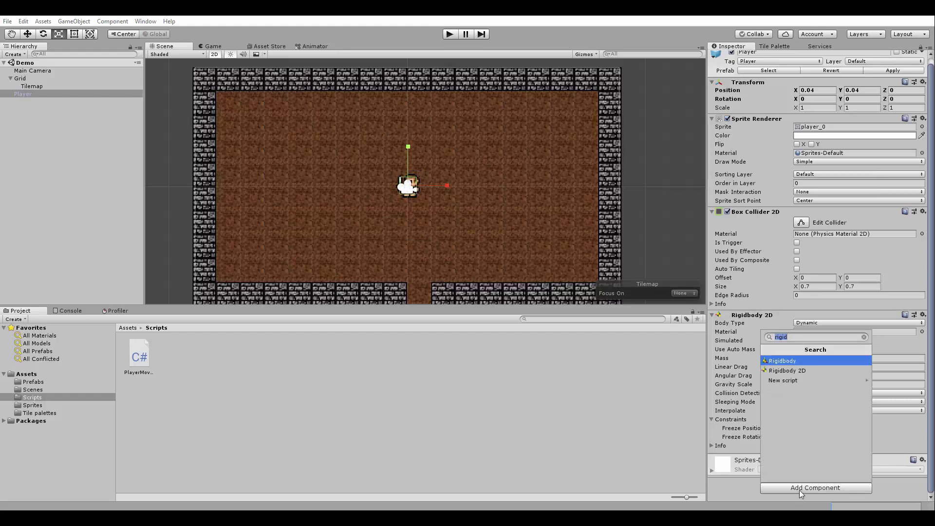
text(player)
key(Return)
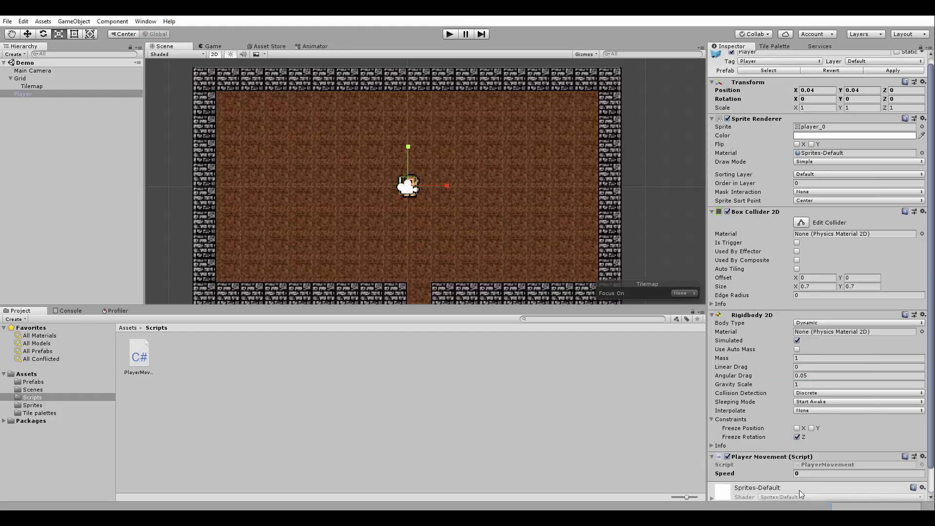
scroll(779, 434, down, 2)
click(800, 447)
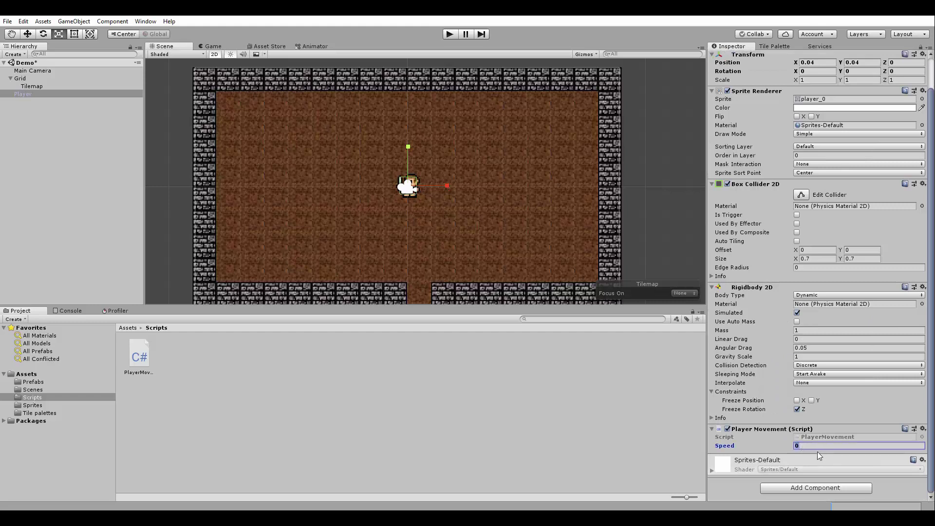
text(5)
key(ctrl+s)
Enter Play mode and walk the player around the room in every direction
click(449, 35)
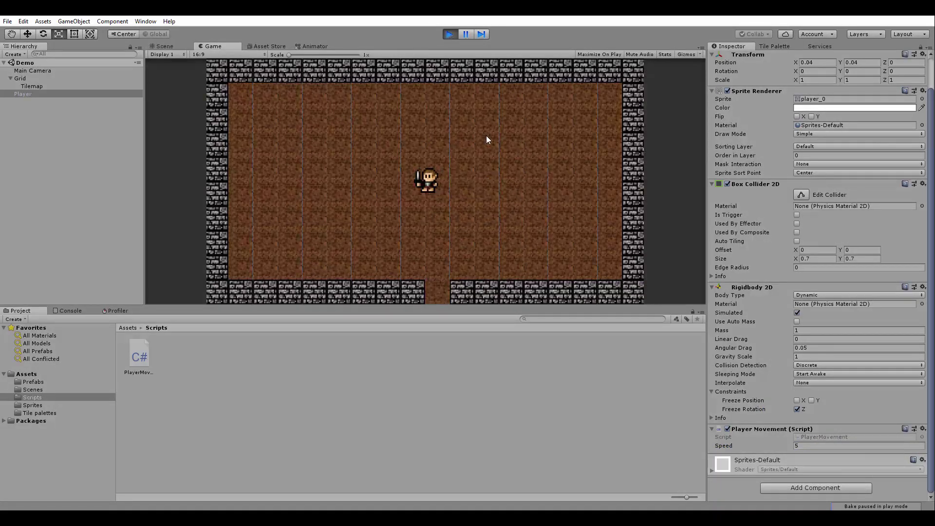
key(Left)
key(Down)
key(Right)
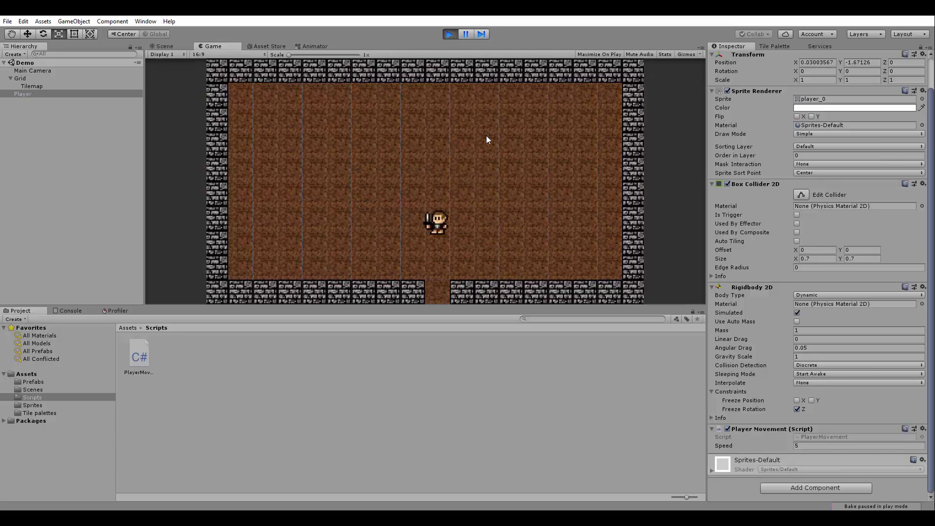
key(Up)
key(Left)
key(Down)
key(Down)
key(Right)
key(Up)
key(Left)
key(Down)
key(Up)
key(Right)
key(Down)
key(Left)
Push the player into the bottom-left side wall and slide it along the bottom wall
key(Down)
key(Left)
key(Up)
key(Left)
key(Down)
key(Down)
key(Right)
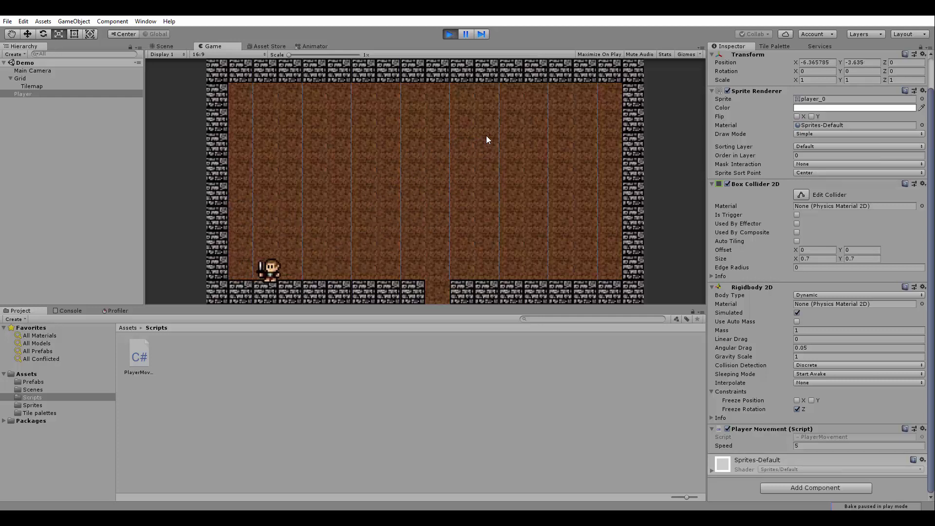
key(Up)
key(Right)
Move the player down through the bottom wall gap and back out several times
key(Down)
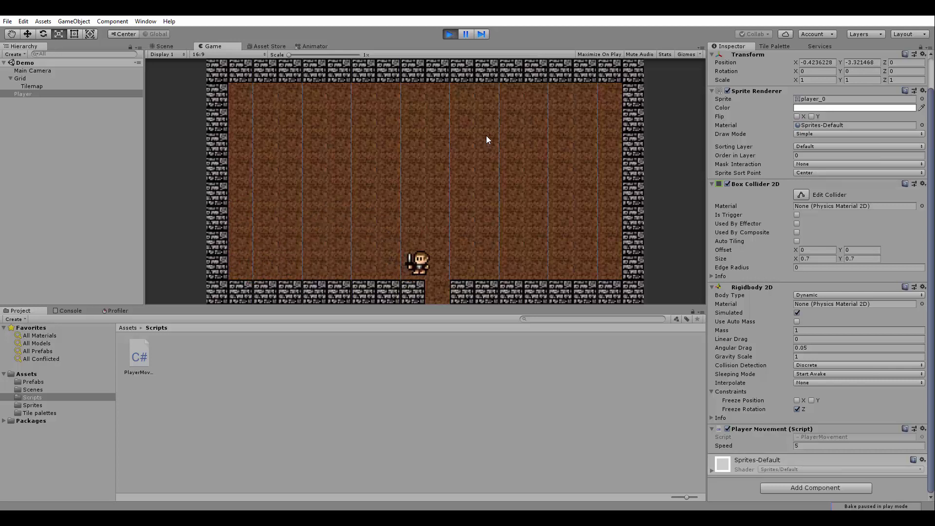
key(Right)
key(Down)
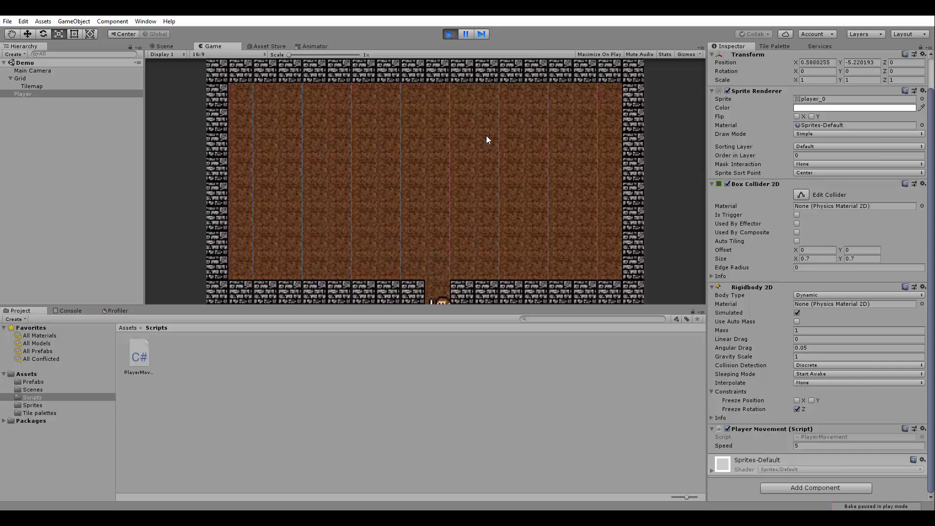
key(Up)
key(Down)
key(Up)
key(Down)
key(Right)
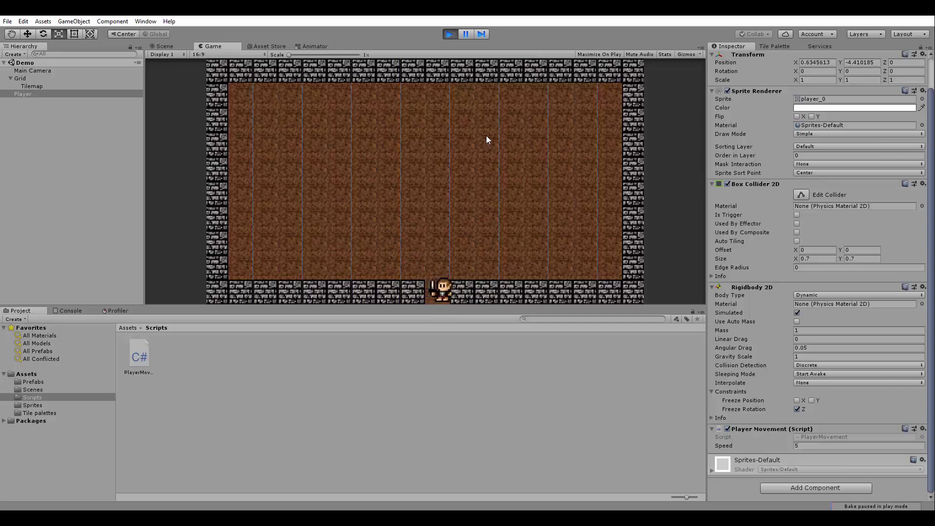
key(Up)
key(Down)
key(Up)
key(Down)
Walk the player back up to the upper-left area, near -2.93, 0.73
key(Up)
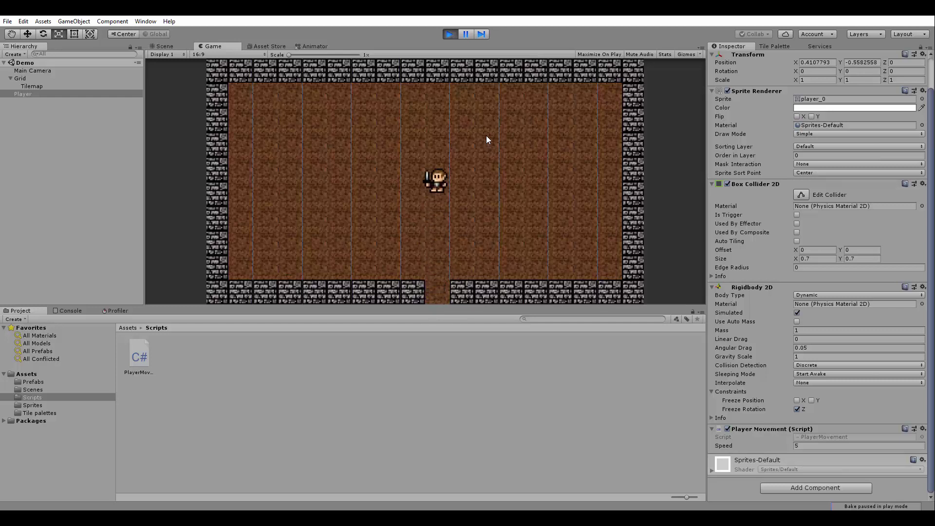
key(Left)
key(Up)
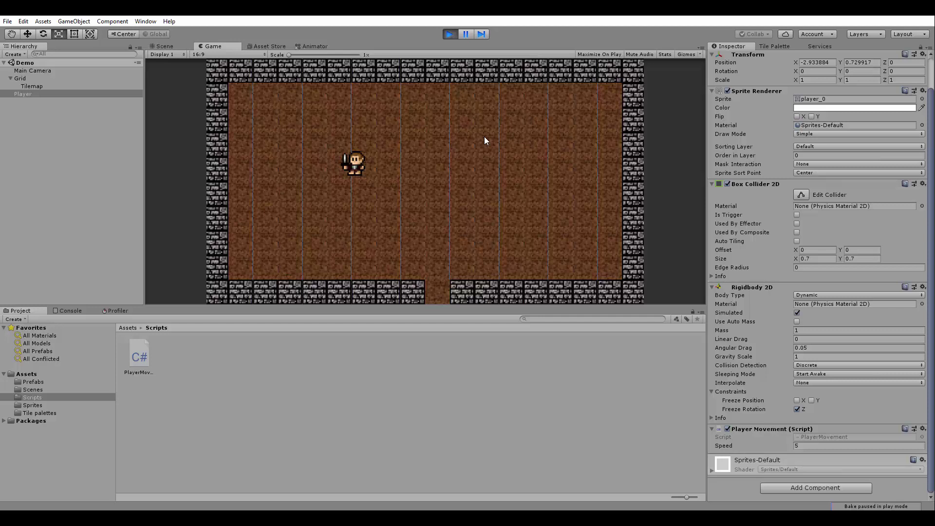
Walk the player down-right into the bottom gap, then back up to about 0.18, -1.33
key(Right)
key(Down)
key(Down)
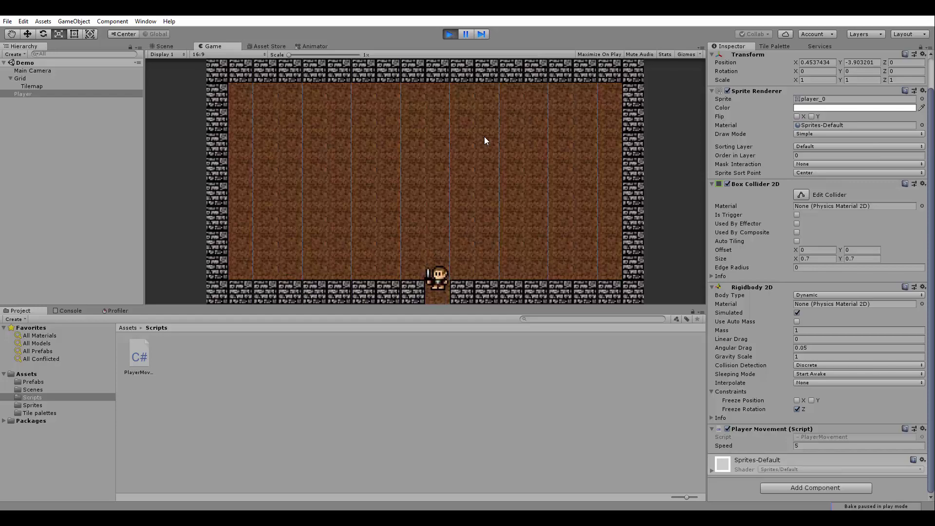
key(Up)
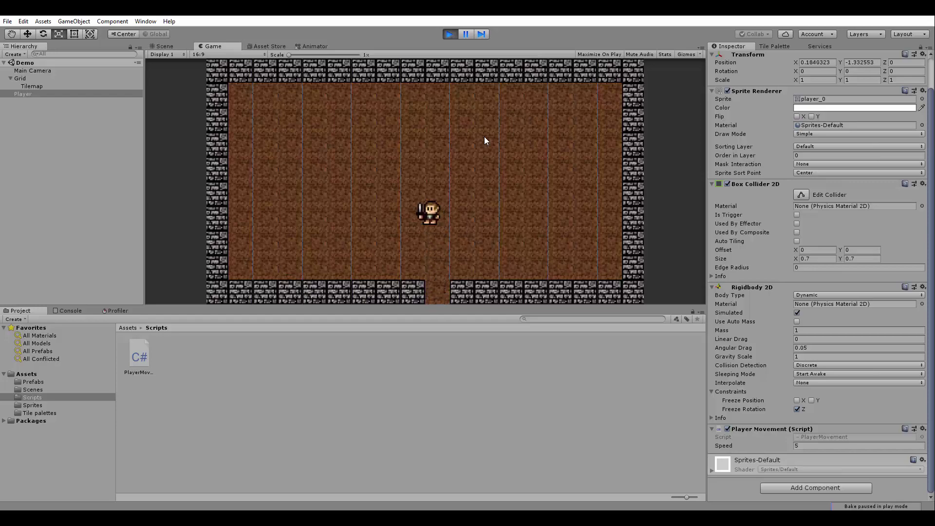